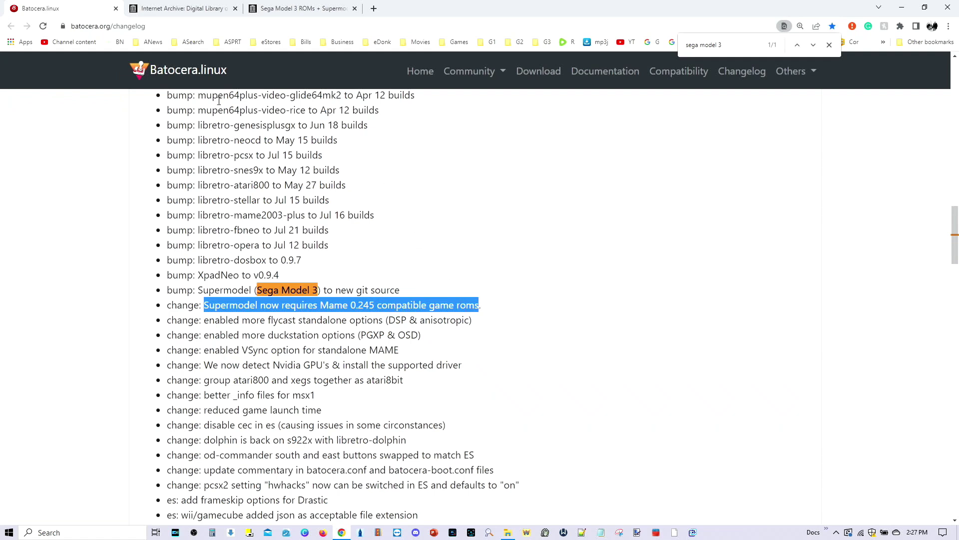
- View the Internet Archive results and the Sega Model 3 ROMs + Supermodel Emulator page, and list its ZIP downloads
{"action": "left_click", "coordinate": [192, 9]}
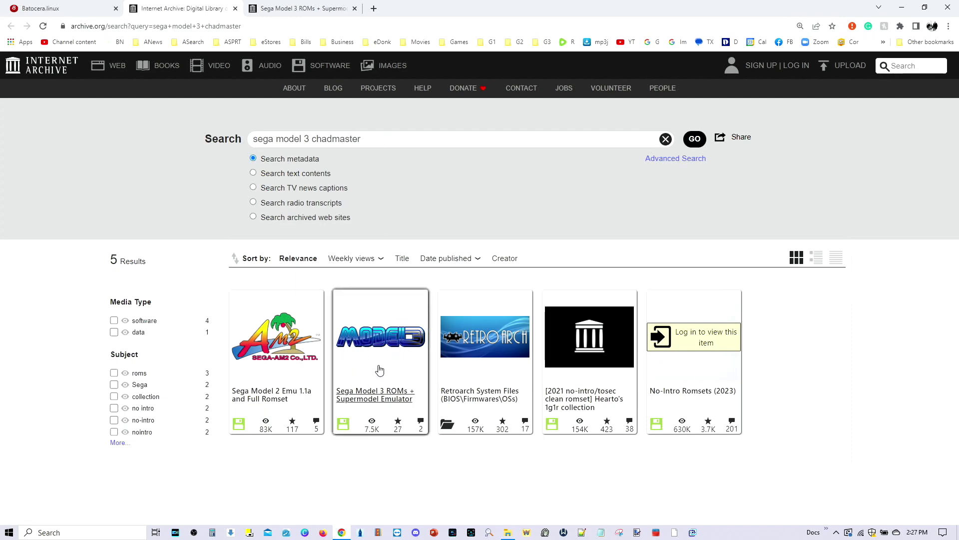
{"action": "key", "text": "ctrl+Tab"}
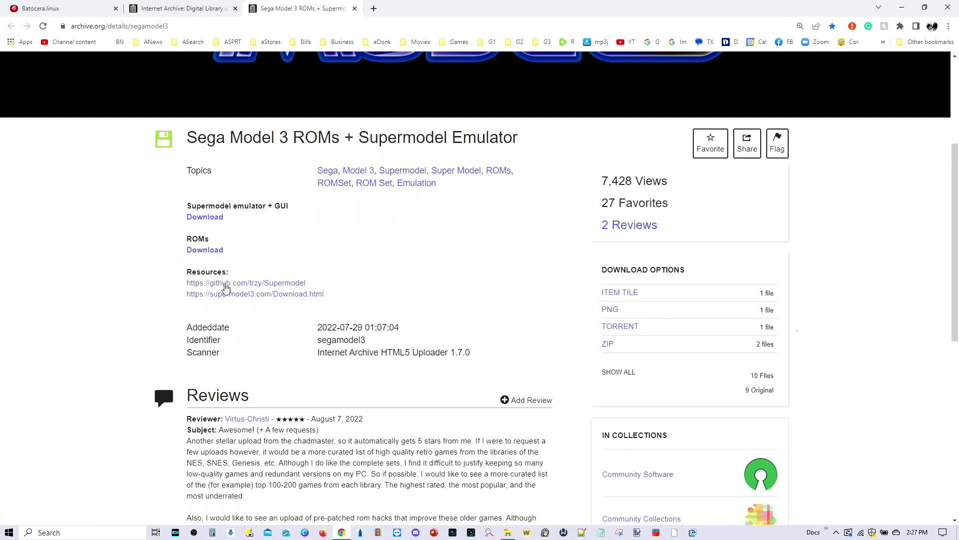
{"action": "scroll", "coordinate": [311, 285], "scroll_direction": "down", "scroll_amount": 2}
{"action": "scroll", "coordinate": [475, 302], "scroll_direction": "up", "scroll_amount": 2}
{"action": "left_click", "coordinate": [608, 344]}
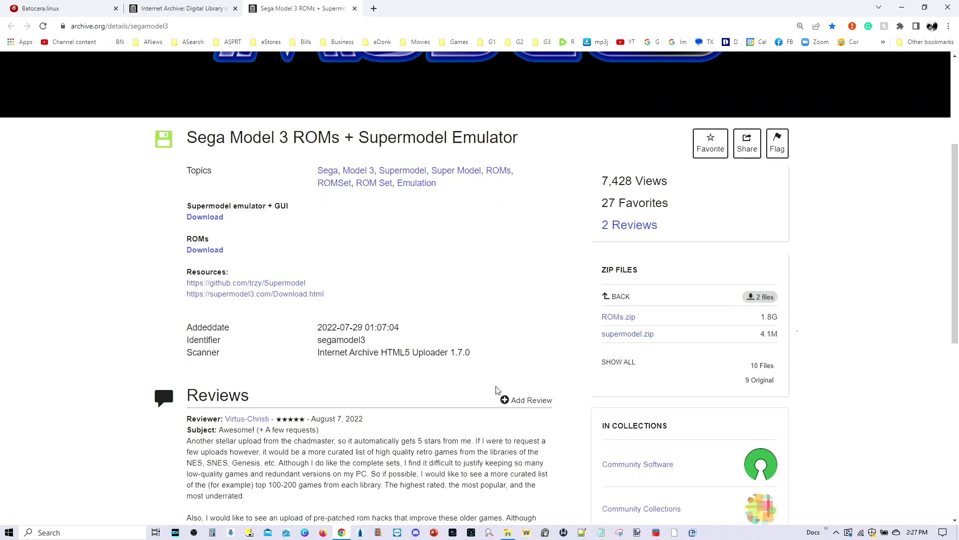
- Switch to File Explorer and select dirtdvlsj.zip and ecaj.zip in the ROMs folder
{"action": "left_click", "coordinate": [507, 532]}
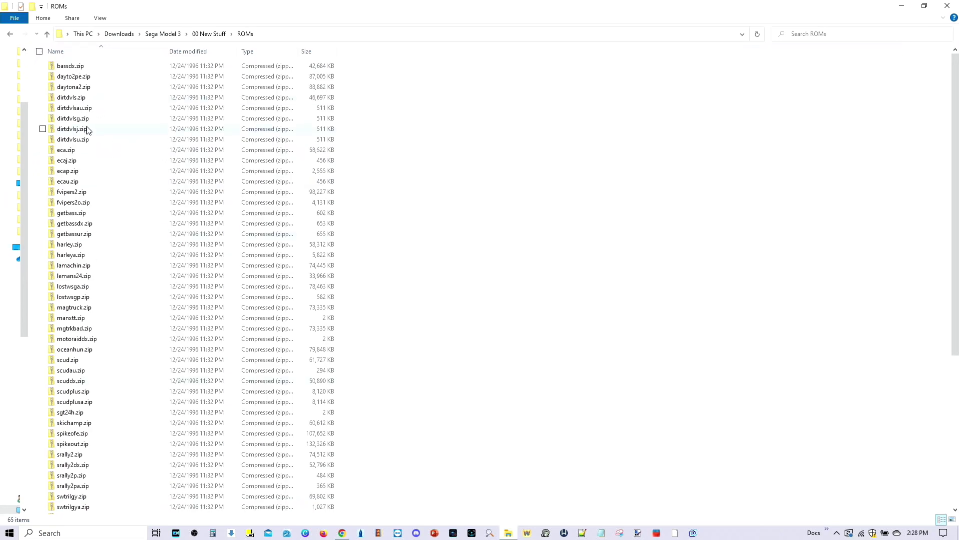
{"action": "left_click", "coordinate": [83, 131]}
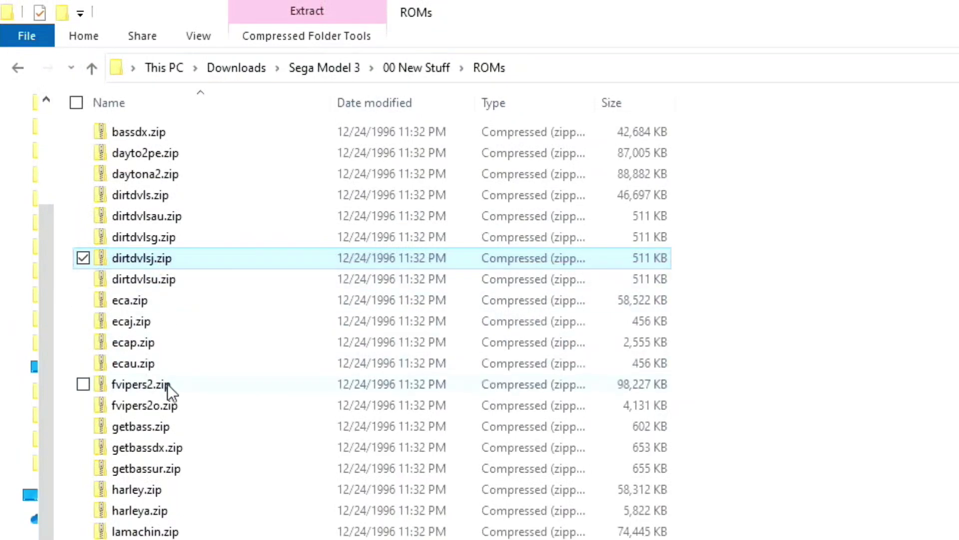
{"action": "left_click", "coordinate": [137, 319], "text": "ctrl"}
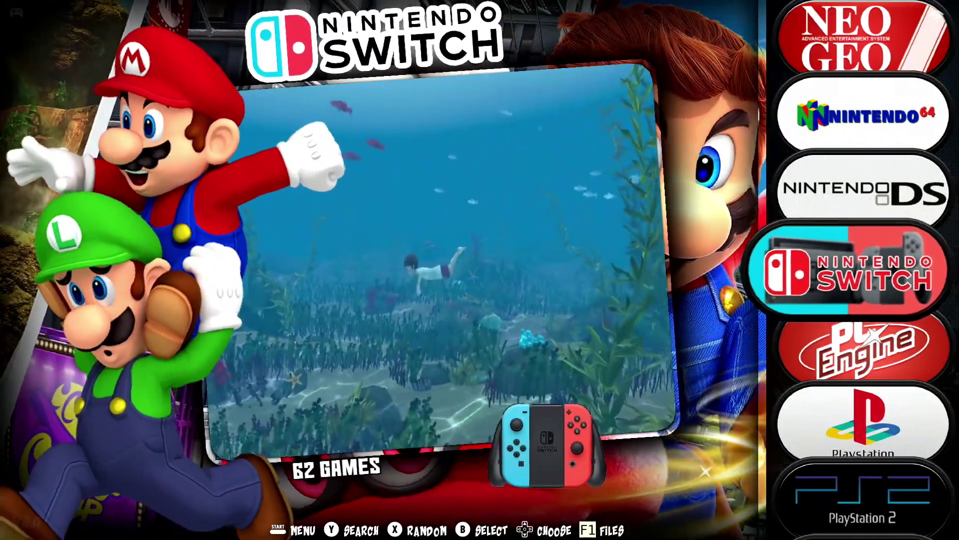
- Switch to Batocera, open its file manager, and open the model3 folder inside roms
{"action": "key", "text": "F1"}
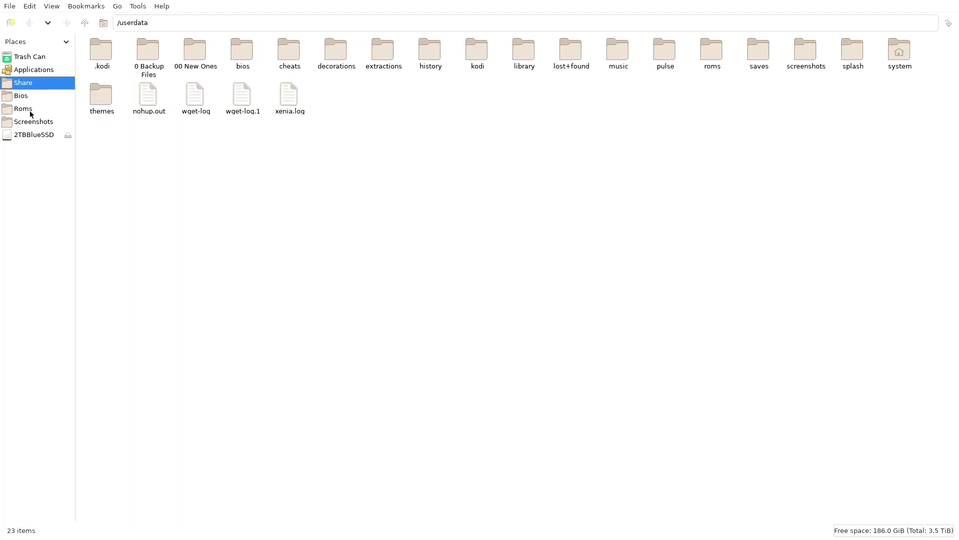
{"action": "left_click", "coordinate": [23, 109]}
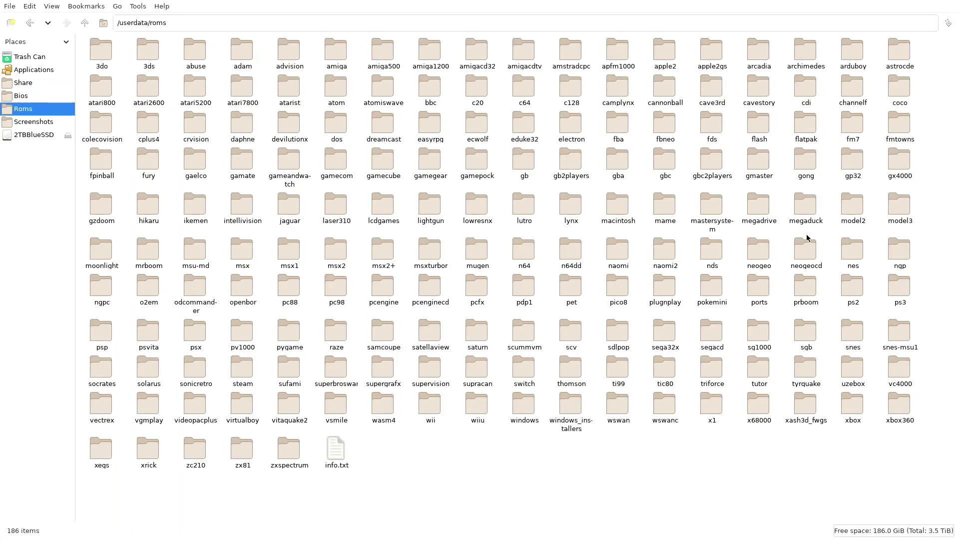
{"action": "double_click", "coordinate": [899, 204]}
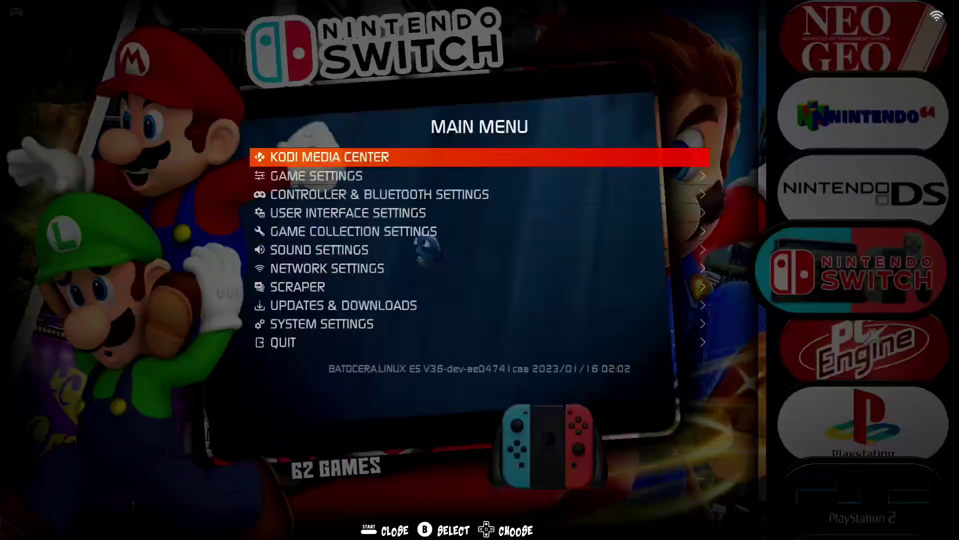
- Update the gamelists from Game Settings and confirm the update
{"action": "key", "text": "Down"}
{"action": "key", "text": "Return"}
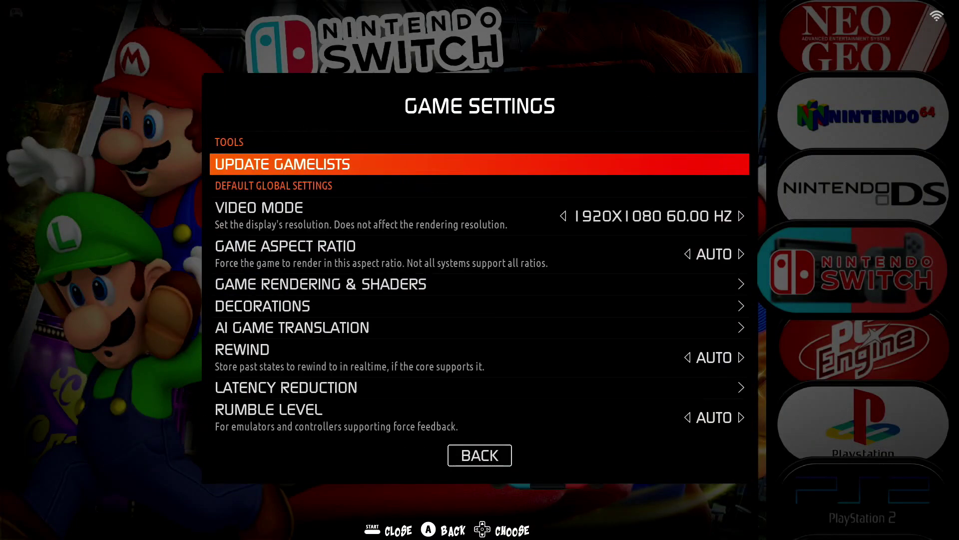
{"action": "key", "text": "Return"}
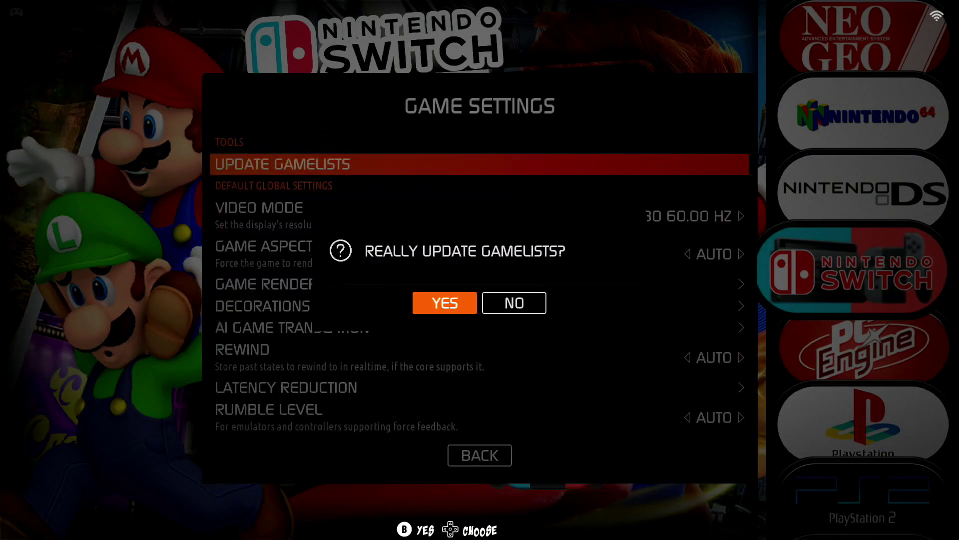
{"action": "key", "text": "Return"}
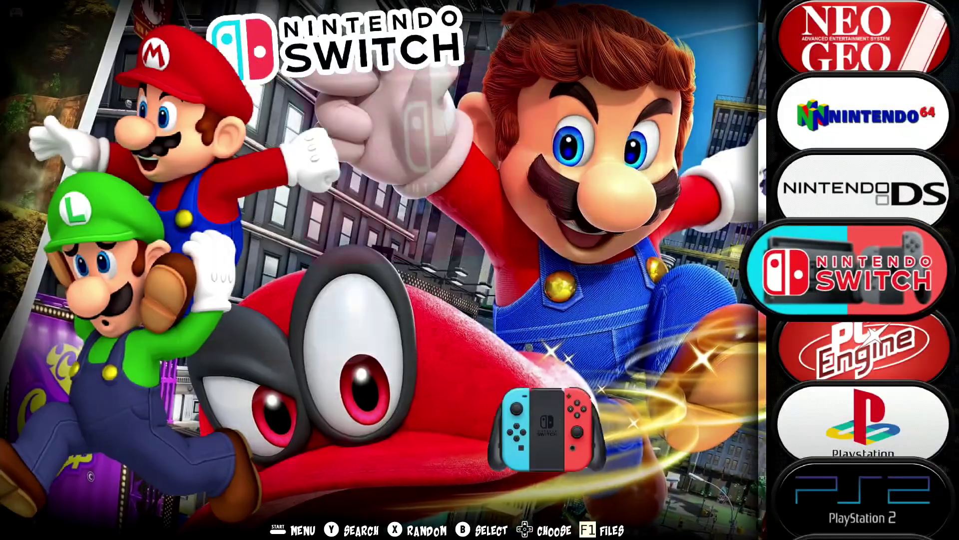
- Go to the Sega Model 3 system and open its game list
{"action": "key", "text": "Up"}
{"action": "key", "text": "Up"}
{"action": "key", "text": "Up"}
{"action": "key", "text": "Up"}
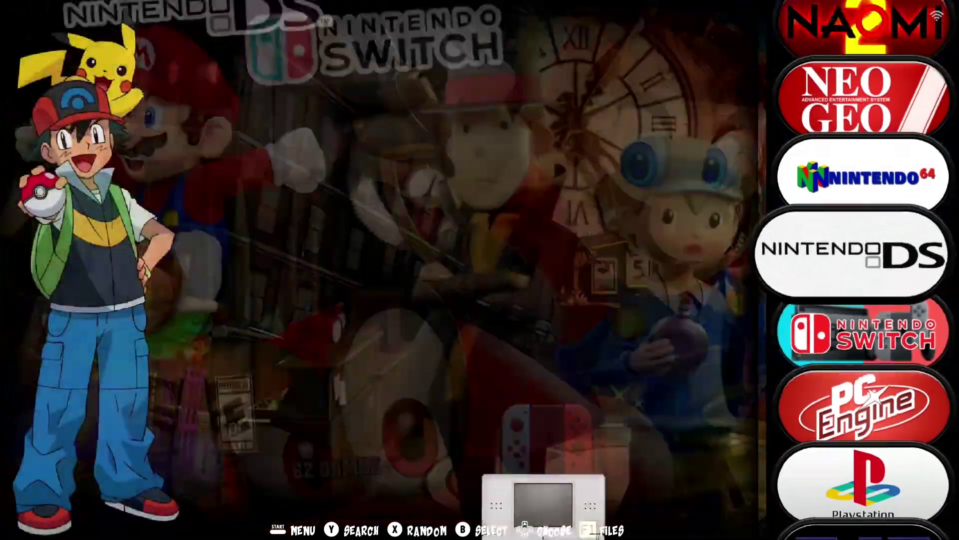
{"action": "key", "text": "Up"}
{"action": "key", "text": "Up"}
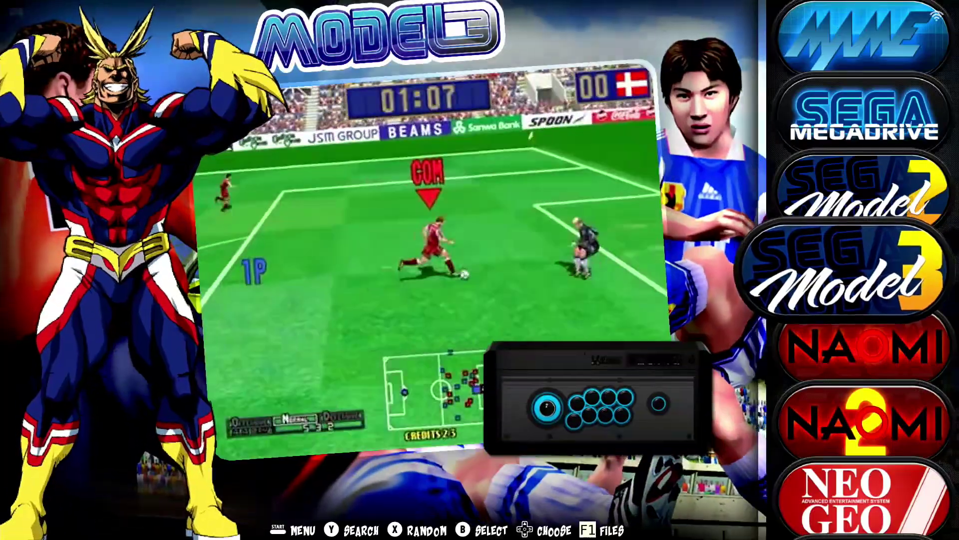
{"action": "key", "text": "Return"}
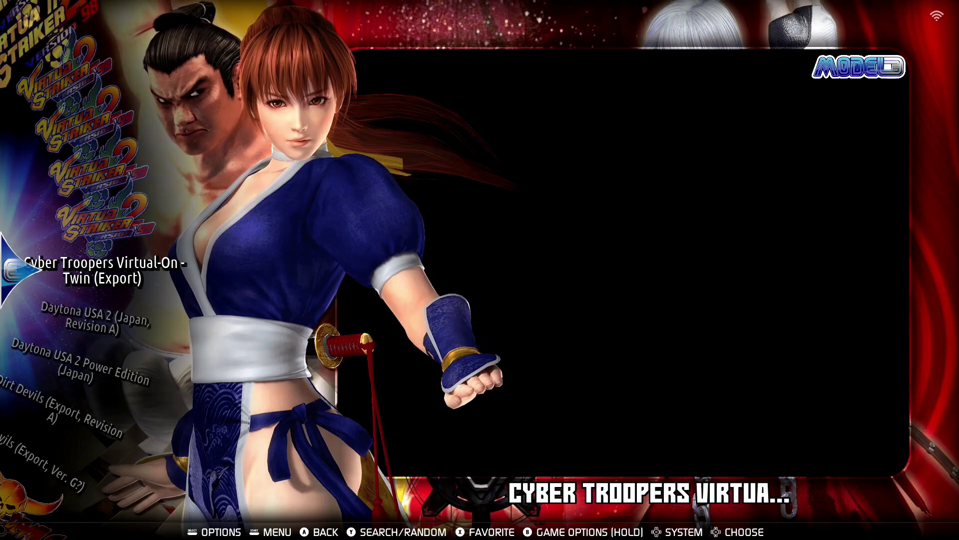
- Open the advanced system options for Model 3
{"action": "key", "text": "F1"}
{"action": "key", "text": "Down"}
{"action": "key", "text": "Down"}
{"action": "key", "text": "Down"}
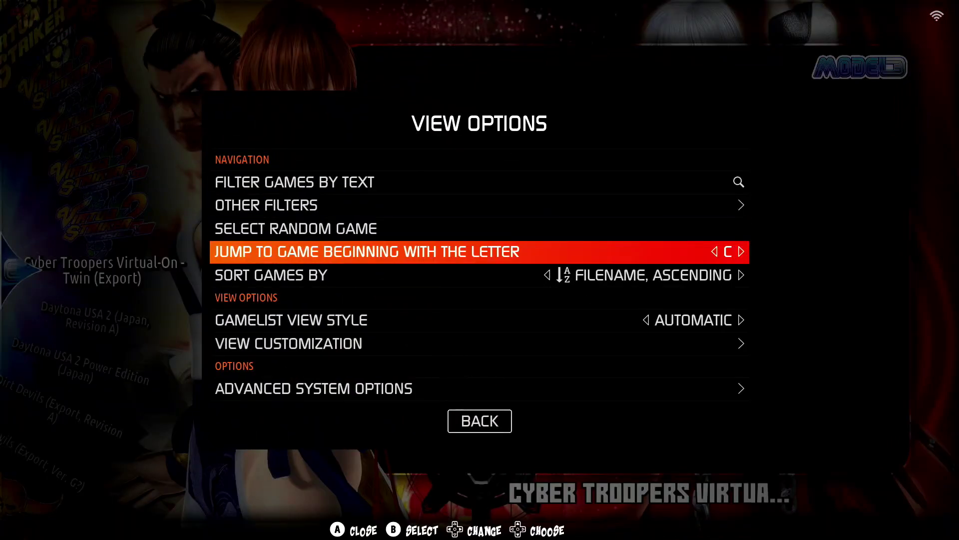
{"action": "key", "text": "Down"}
{"action": "key", "text": "Down"}
{"action": "key", "text": "Down"}
{"action": "key", "text": "Down"}
{"action": "key", "text": "Return"}
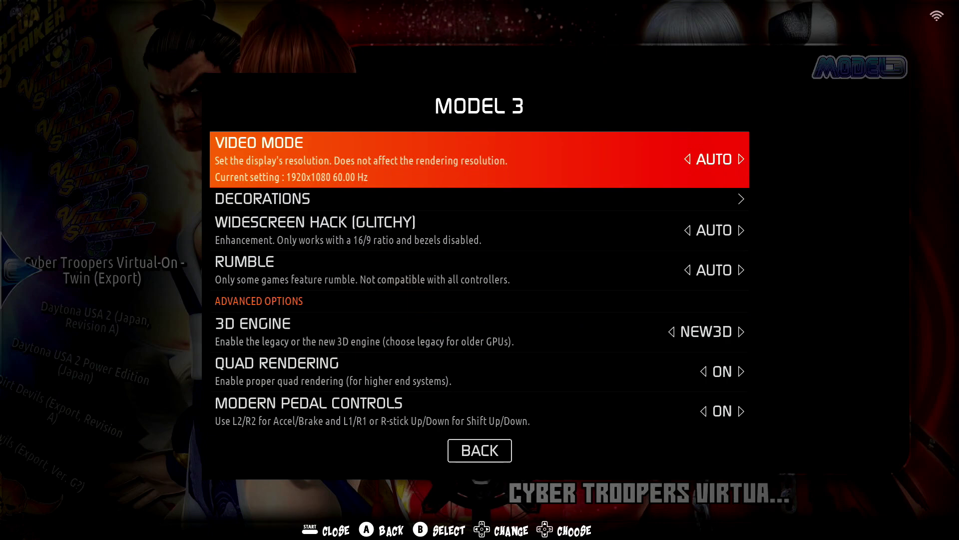
- Examine the Model 3 video mode choices and decoration settings, leaving the video mode on Auto
{"action": "key", "text": "Return"}
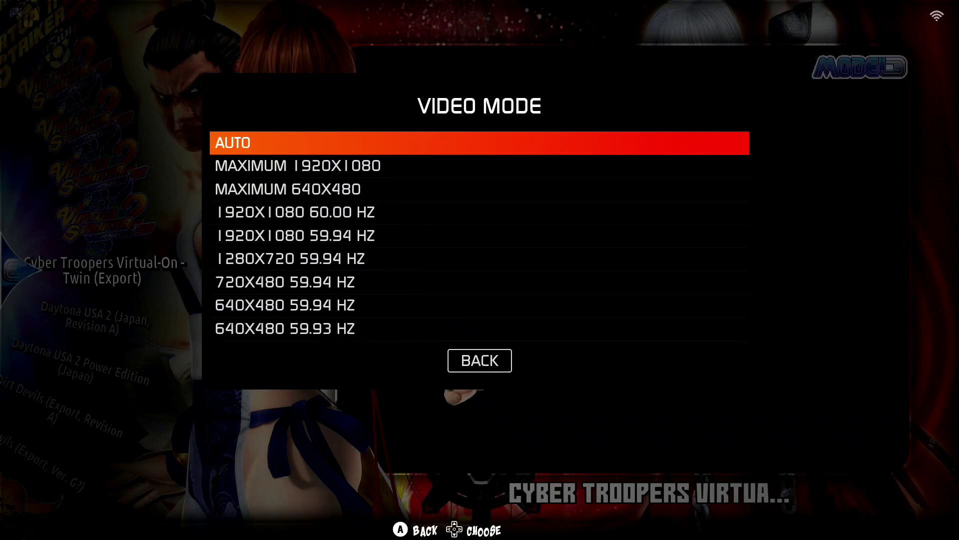
{"action": "key", "text": "Return"}
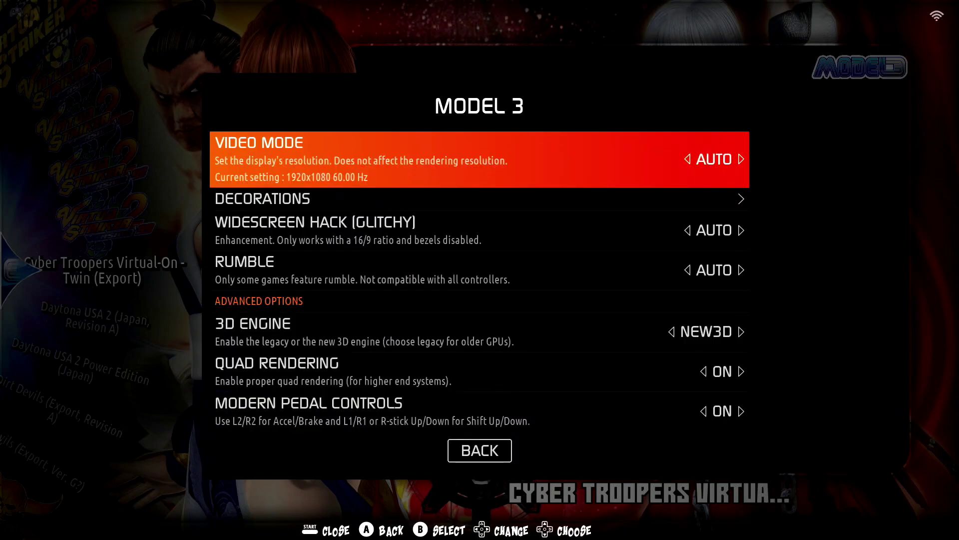
{"action": "key", "text": "Down"}
{"action": "key", "text": "Return"}
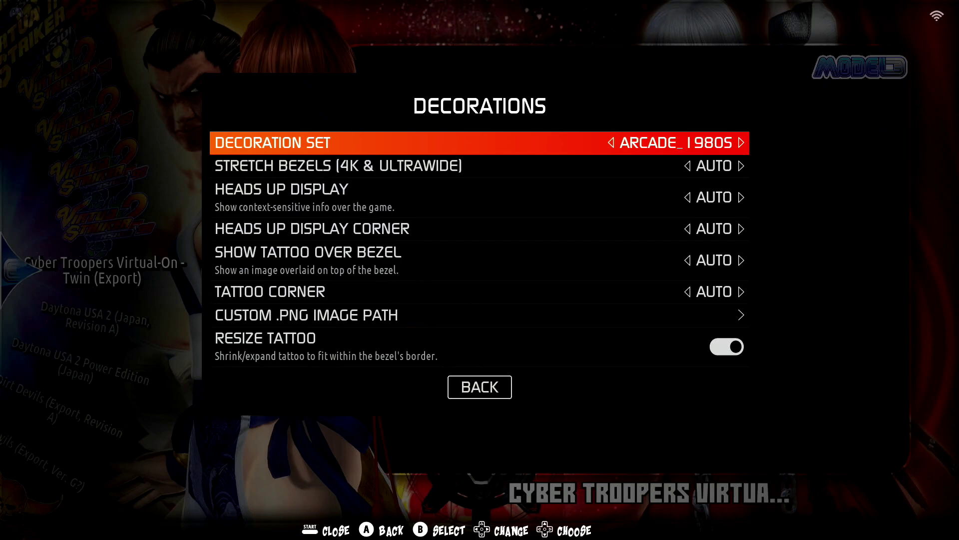
{"action": "key", "text": "Escape"}
{"action": "key", "text": "Down"}
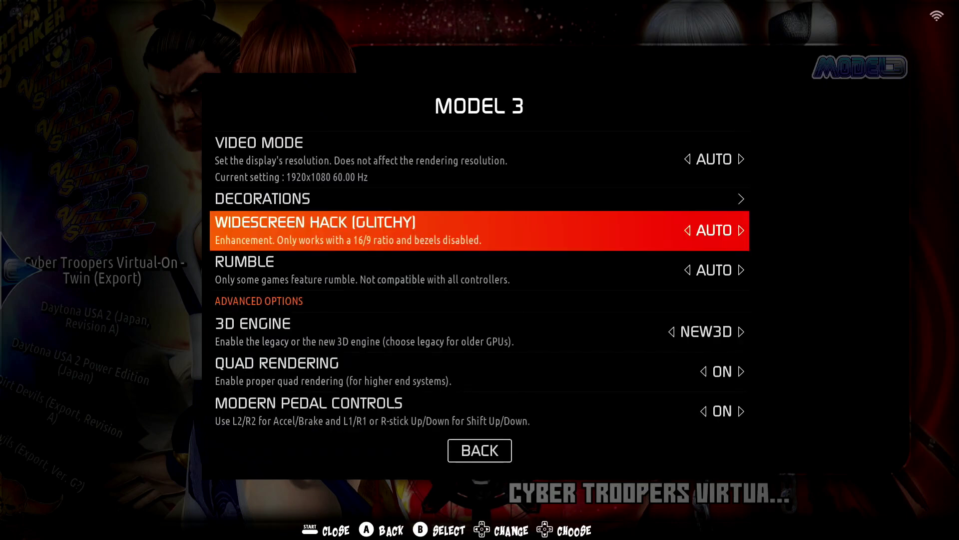
- Review the rumble setting and the 3D engine choices, keeping the engine on NEW3D
{"action": "key", "text": "Down"}
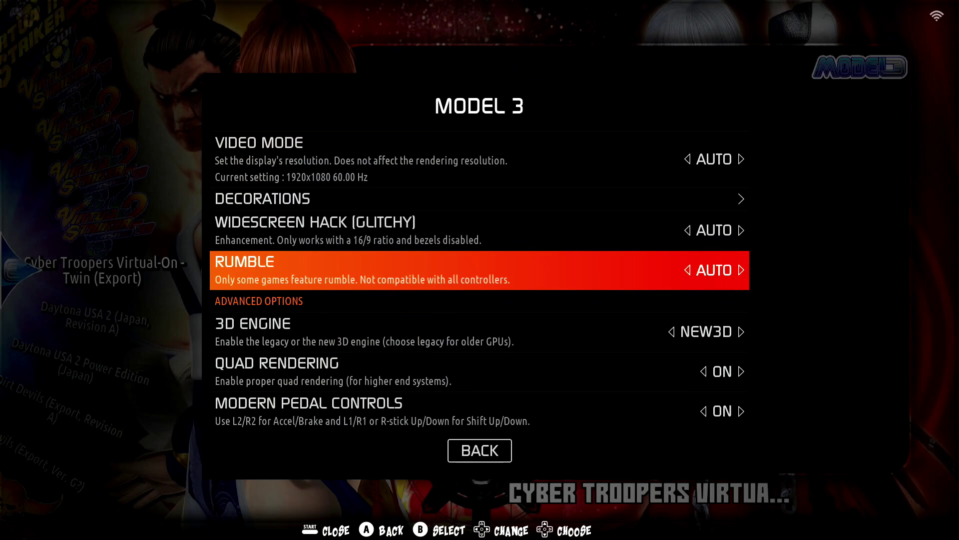
{"action": "key", "text": "Down"}
{"action": "key", "text": "Return"}
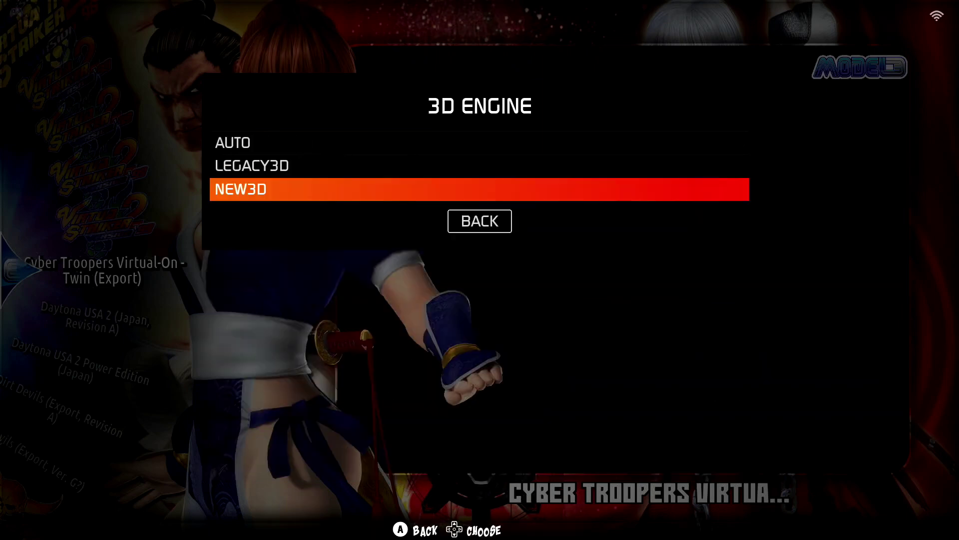
{"action": "key", "text": "Return"}
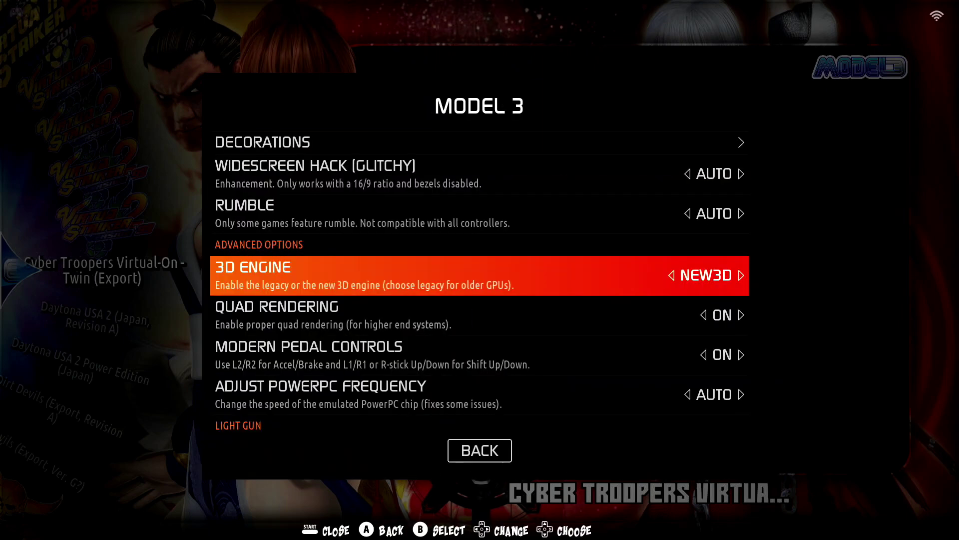
- Review the quad rendering, pedal controls, PowerPC frequency and light gun crosshair settings, and return to the game list
{"action": "key", "text": "Down"}
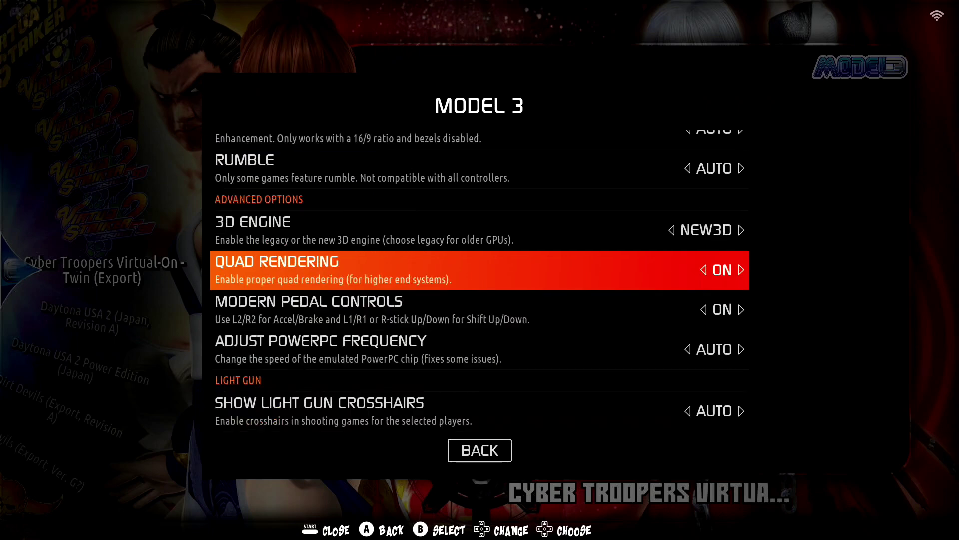
{"action": "key", "text": "Down"}
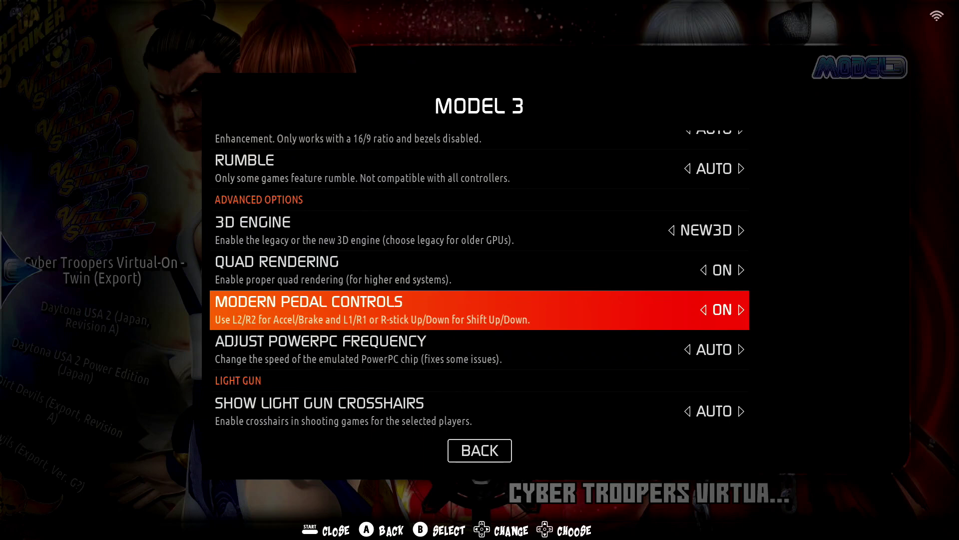
{"action": "key", "text": "Down"}
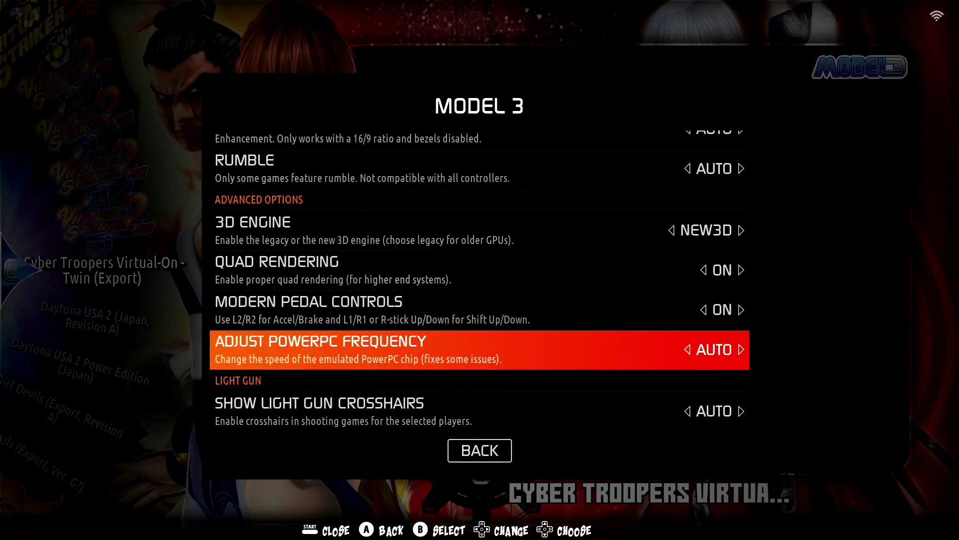
{"action": "key", "text": "Down"}
{"action": "key", "text": "Up"}
{"action": "key", "text": "Up"}
{"action": "key", "text": "Down"}
{"action": "key", "text": "Down"}
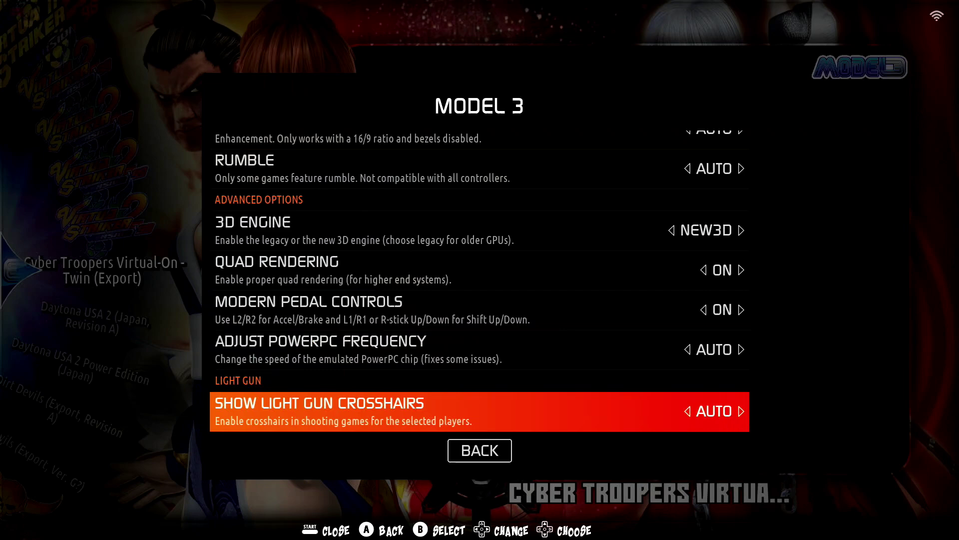
{"action": "key", "text": "Escape"}
{"action": "key", "text": "Down"}
{"action": "key", "text": "Return"}
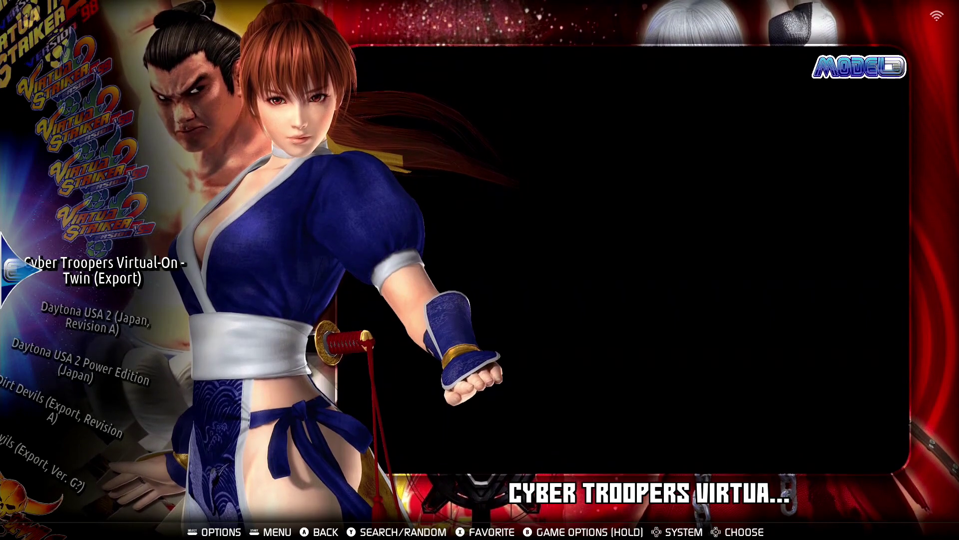
- Open the metadata editor for Cyber Troopers Virtual-On - Twin (Export)
{"action": "key", "text": "Return"}
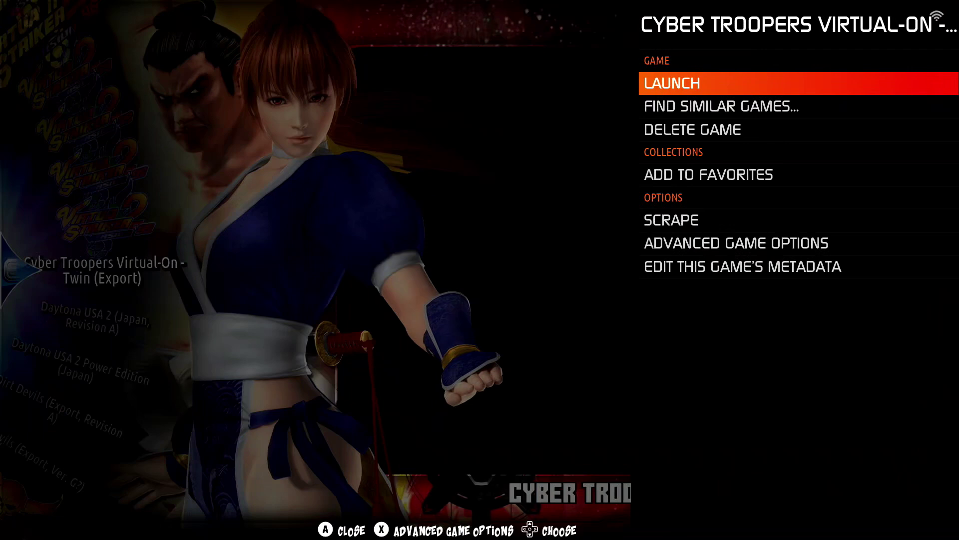
{"action": "key", "text": "Up"}
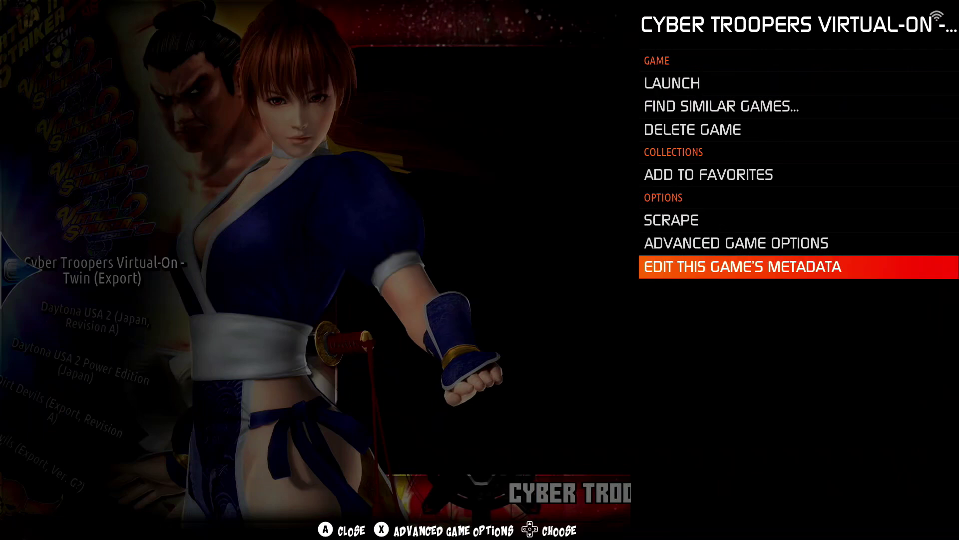
{"action": "key", "text": "Return"}
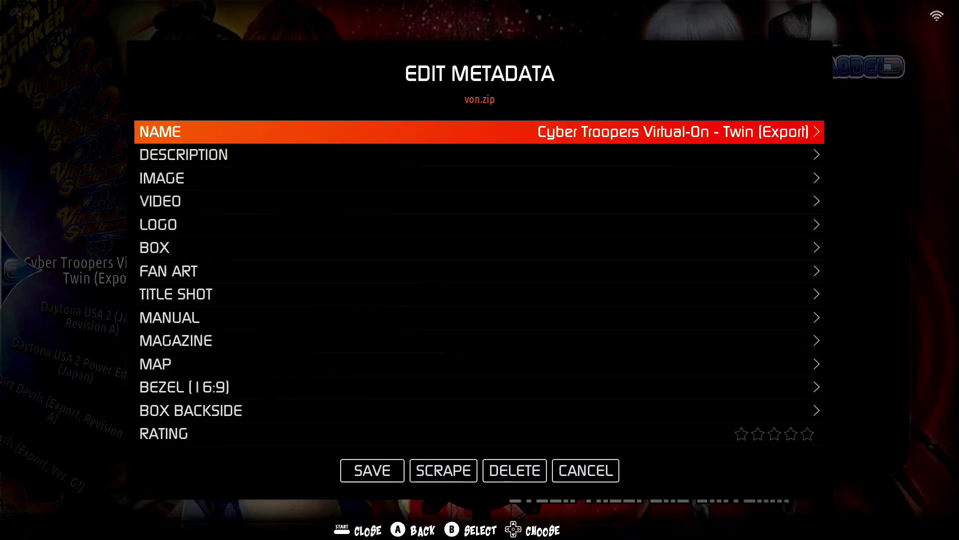
- Mark Cyber Troopers Virtual-On - Twin (Export) as hidden in its metadata
{"action": "key", "text": "Down"}
{"action": "key", "text": "Down"}
{"action": "key", "text": "Down"}
{"action": "key", "text": "Down"}
{"action": "key", "text": "Down"}
{"action": "key", "text": "Down"}
{"action": "key", "text": "Down"}
{"action": "key", "text": "Down"}
{"action": "key", "text": "Down"}
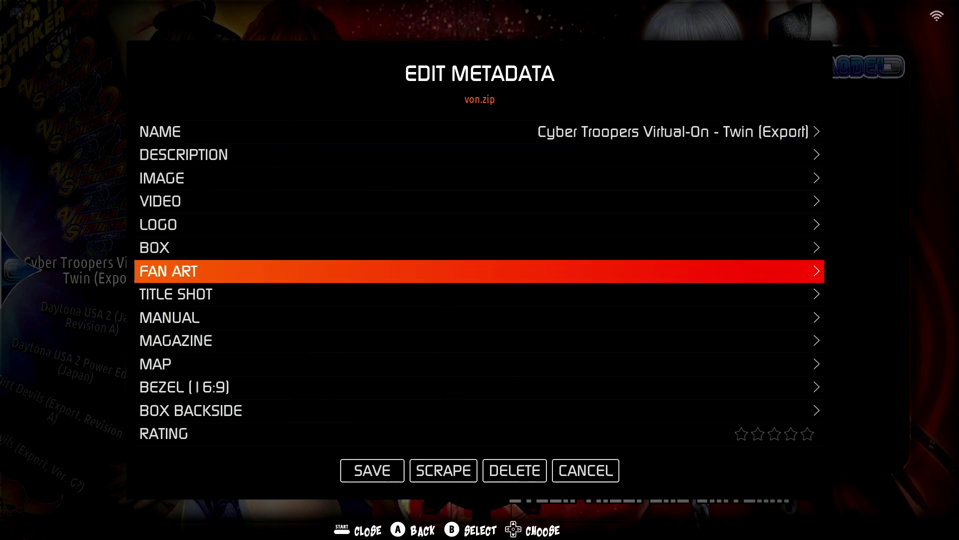
{"action": "key", "text": "Down"}
{"action": "key", "text": "Down"}
{"action": "key", "text": "Down"}
{"action": "key", "text": "Down"}
{"action": "key", "text": "Down"}
{"action": "key", "text": "Down"}
{"action": "key", "text": "Down"}
{"action": "key", "text": "Down"}
{"action": "key", "text": "Down"}
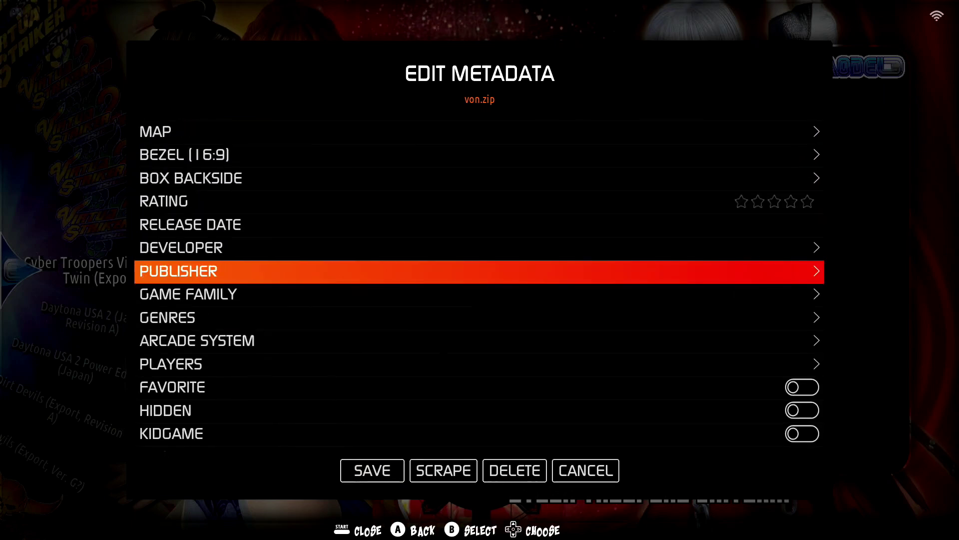
{"action": "key", "text": "Down"}
{"action": "key", "text": "Down"}
{"action": "key", "text": "Down"}
{"action": "key", "text": "Down"}
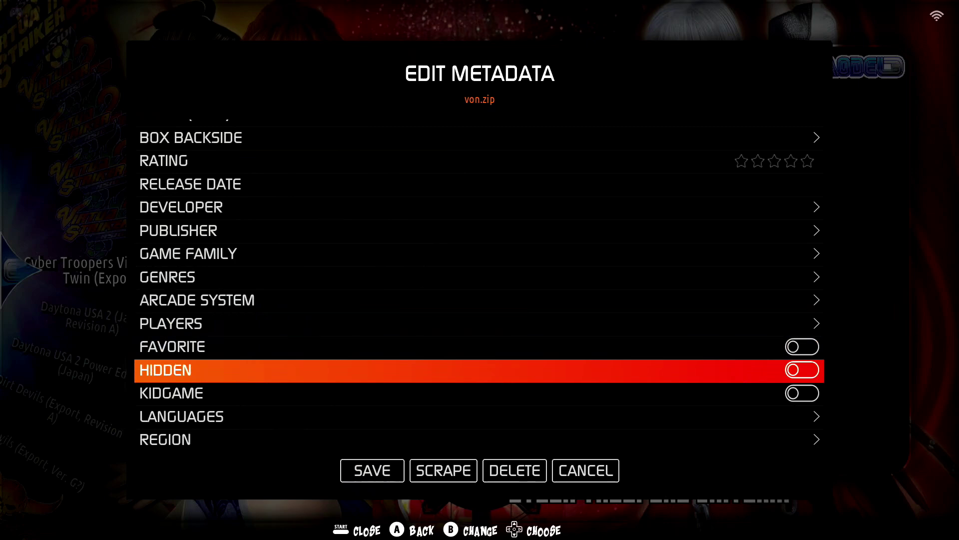
{"action": "key", "text": "Return"}
- Save the metadata changes for the hidden game and confirm them
{"action": "key", "text": "Down"}
{"action": "key", "text": "Down"}
{"action": "key", "text": "Down"}
{"action": "key", "text": "Down"}
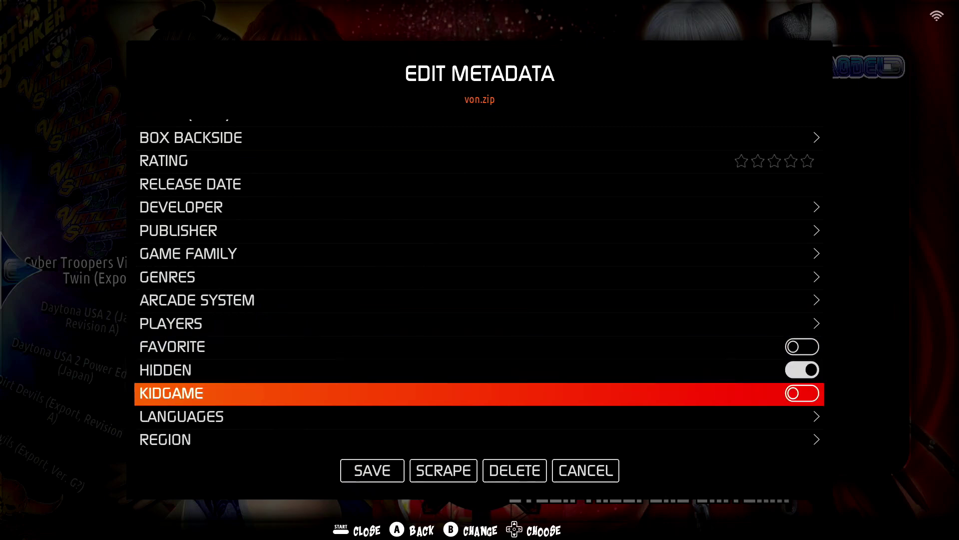
{"action": "key", "text": "Return"}
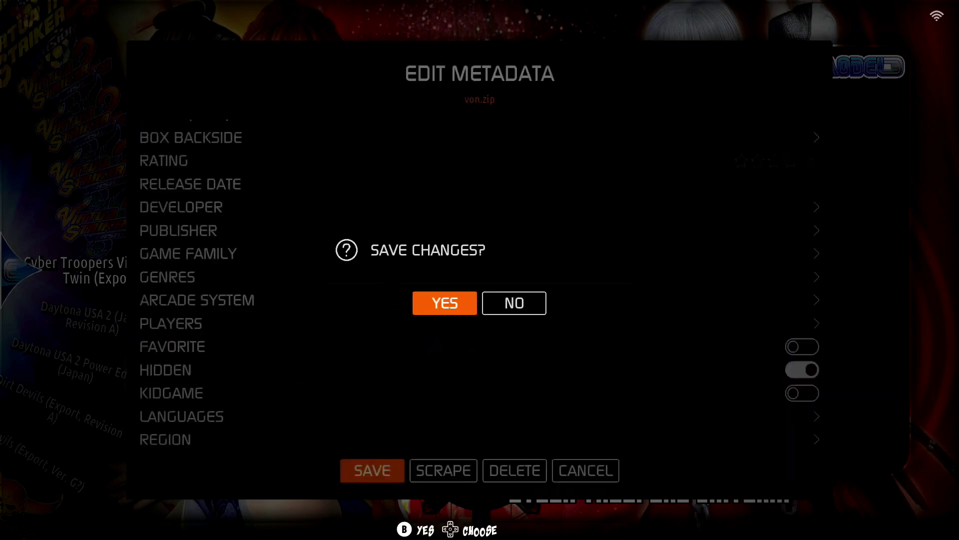
{"action": "key", "text": "Return"}
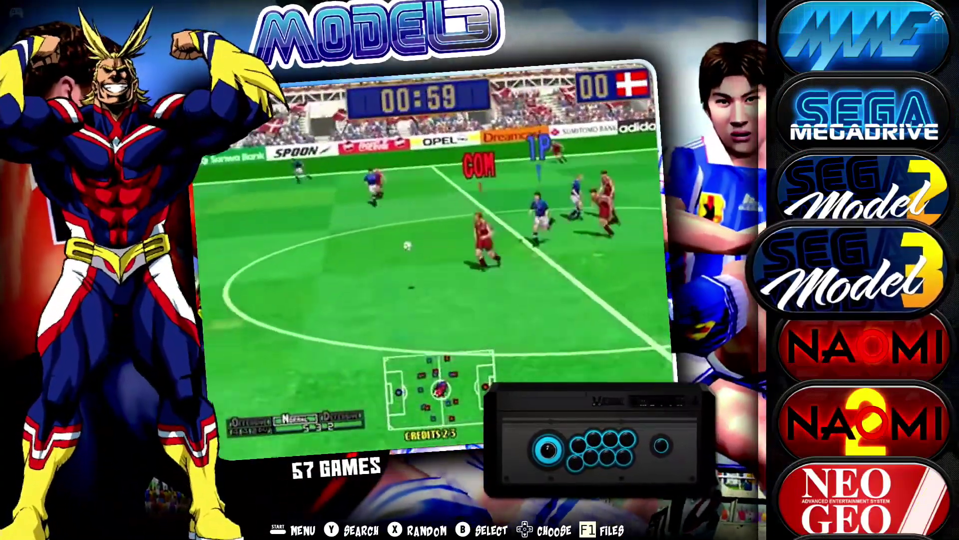
- Update the gamelists from the game settings
{"action": "key", "text": "Return"}
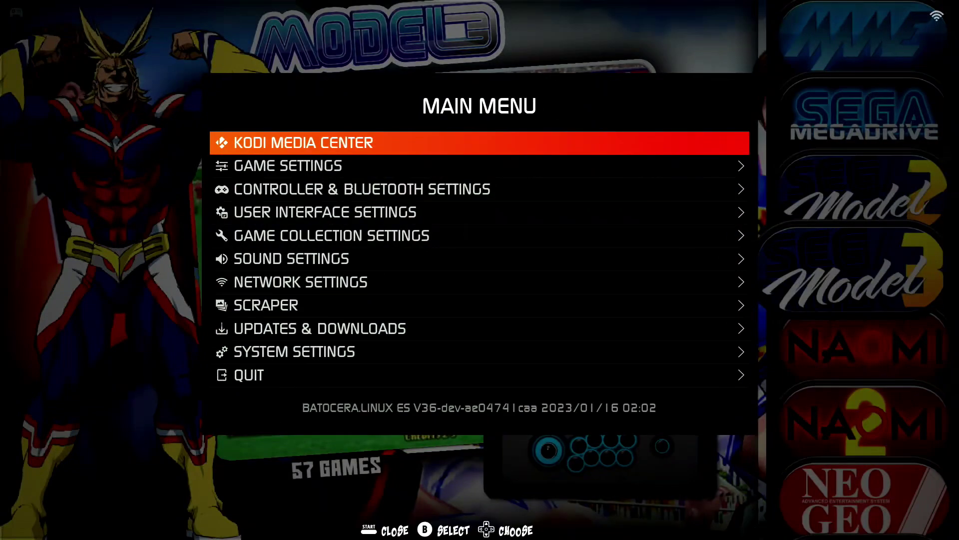
{"action": "key", "text": "Return"}
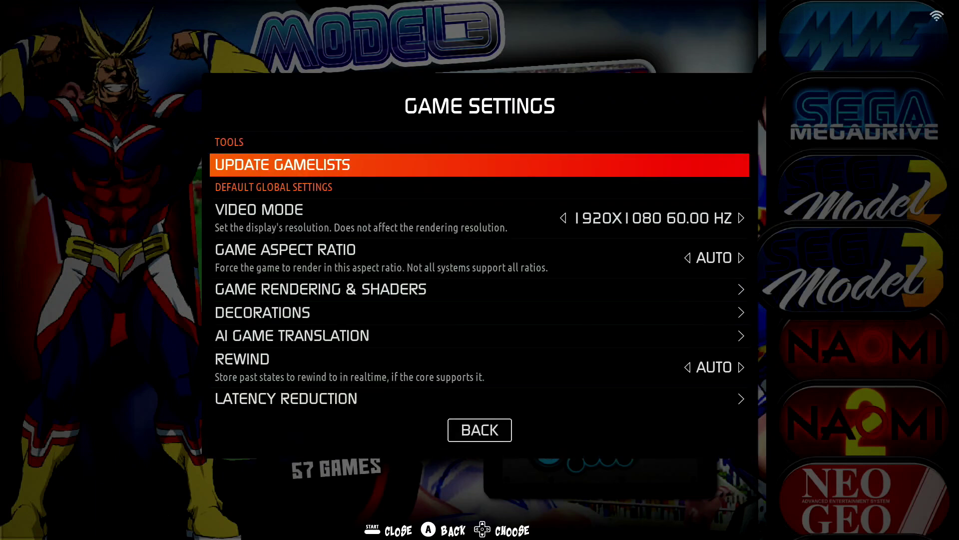
{"action": "key", "text": "Return"}
{"action": "key", "text": "Return"}
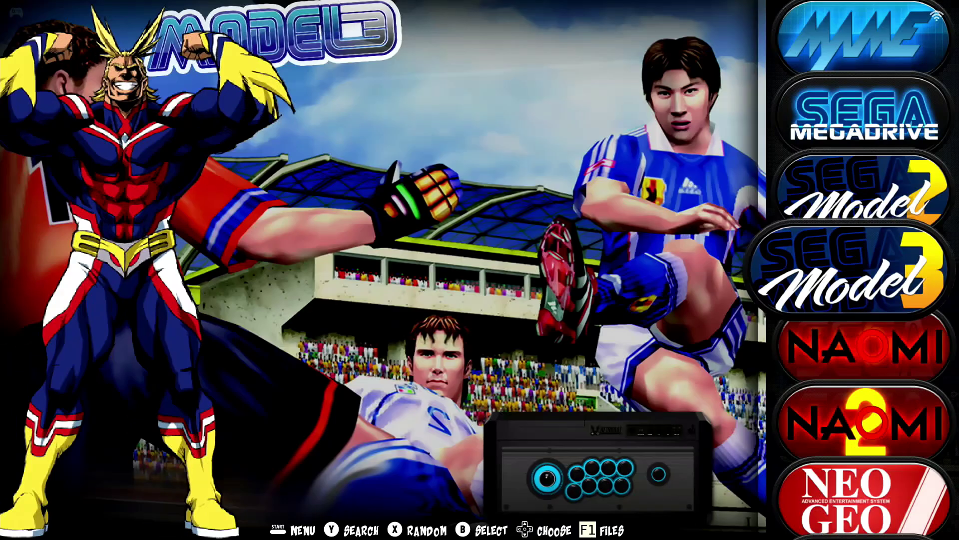
- Open the Sega Model 3 game list and browse down it to Scud Race
{"action": "key", "text": "Return"}
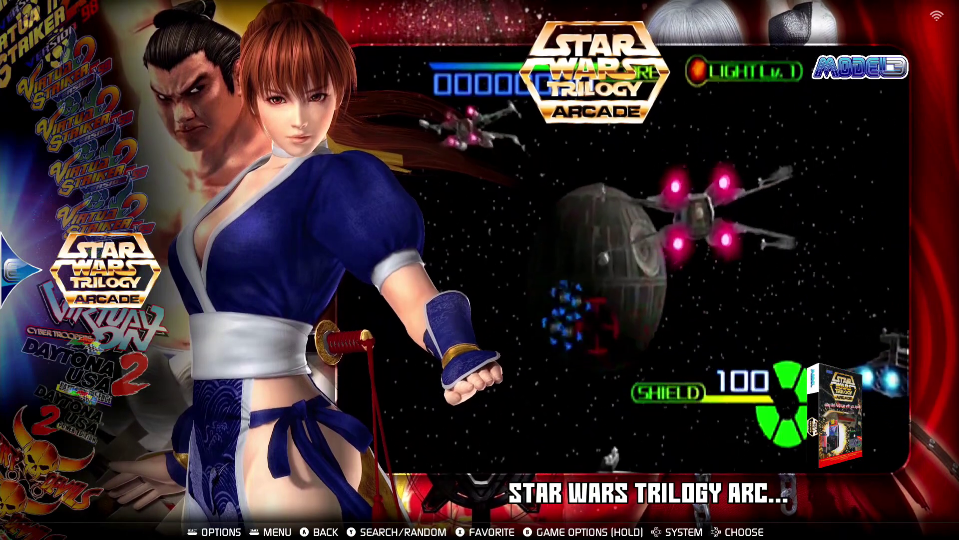
{"action": "key", "text": "Down"}
{"action": "key", "text": "Down"}
{"action": "key", "text": "Down"}
{"action": "key", "text": "Down"}
{"action": "key", "text": "Down"}
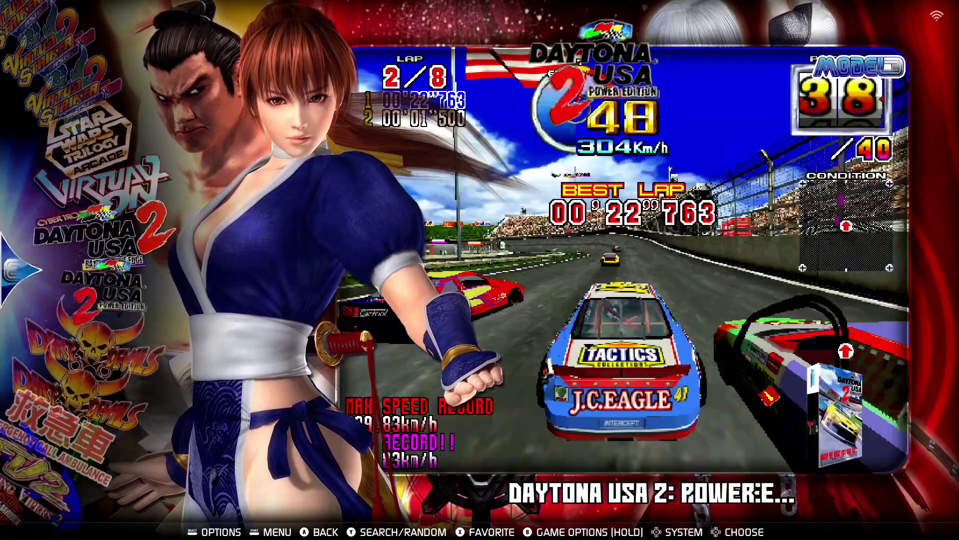
{"action": "key", "text": "Down"}
{"action": "key", "text": "Down"}
{"action": "key", "text": "Down"}
{"action": "key", "text": "Down"}
{"action": "key", "text": "Down"}
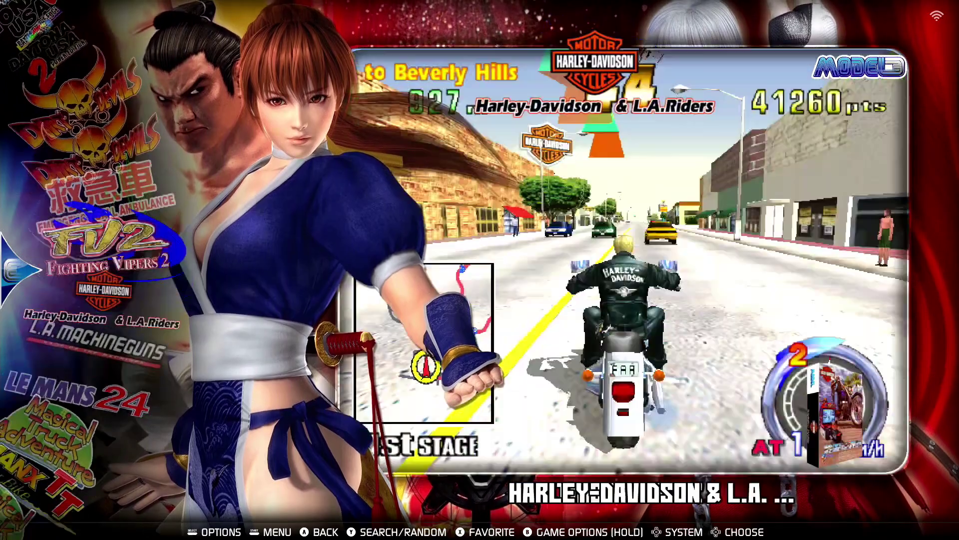
{"action": "key", "text": "Down"}
{"action": "key", "text": "Down"}
{"action": "key", "text": "Down"}
{"action": "key", "text": "Down"}
{"action": "key", "text": "Down"}
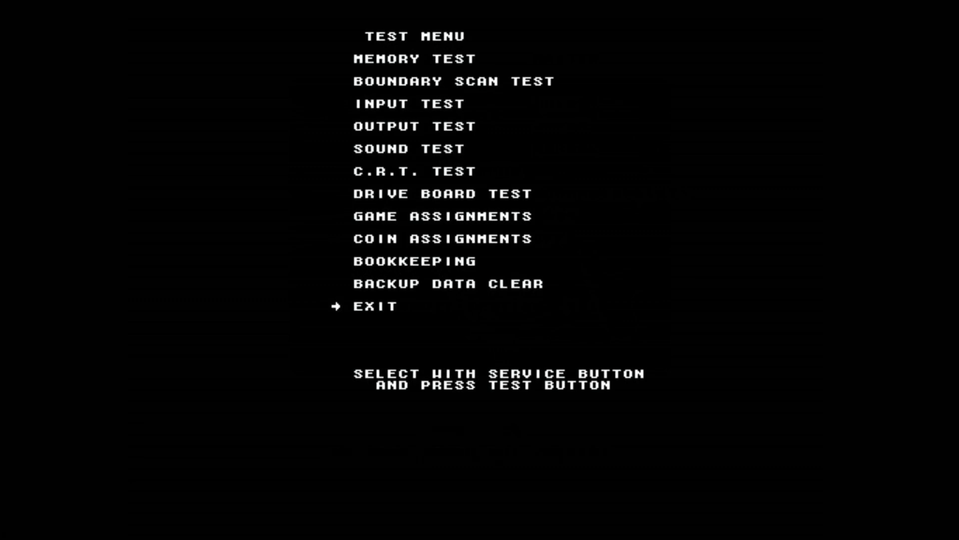
- Open the Game Assignments page in Scud Race's test menu
{"action": "key", "text": "9"}
{"action": "key", "text": "9"}
{"action": "key", "text": "9"}
{"action": "key", "text": "9"}
{"action": "key", "text": "9"}
{"action": "key", "text": "9"}
{"action": "key", "text": "9"}
{"action": "key", "text": "9"}
{"action": "key", "text": "9"}
{"action": "key", "text": "9"}
{"action": "key", "text": "9"}
{"action": "key", "text": "9"}
{"action": "key", "text": "9"}
{"action": "key", "text": "9"}
{"action": "key", "text": "9"}
{"action": "key", "text": "9"}
{"action": "key", "text": "9"}
{"action": "key", "text": "9"}
{"action": "key", "text": "9"}
{"action": "key", "text": "9"}
{"action": "key", "text": "F2"}
{"action": "key", "text": "9"}
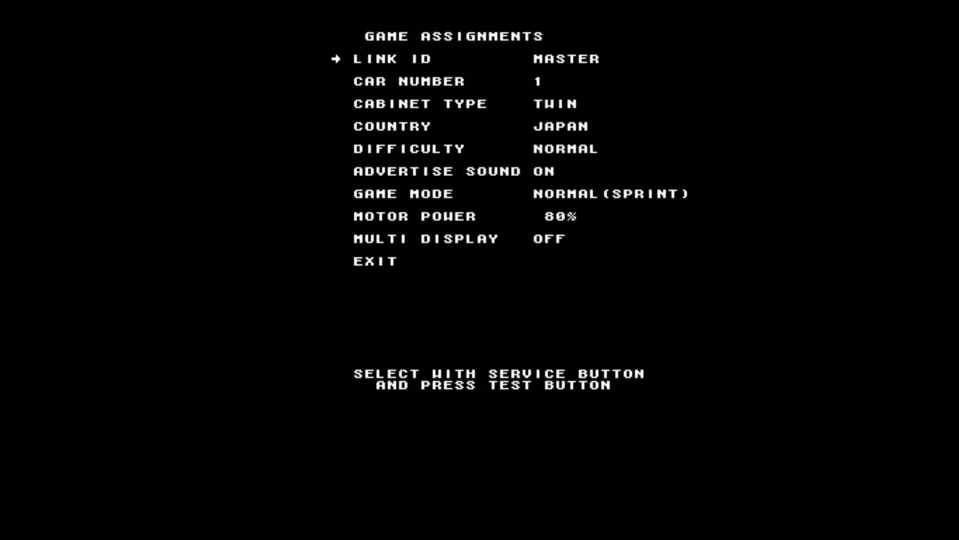
- Set the Link ID to Single in the game assignments
{"action": "key", "text": "F2"}
{"action": "key", "text": "F2"}
{"action": "key", "text": "F2"}
{"action": "key", "text": "F2"}
{"action": "key", "text": "F2"}
- Set the Country to USA in the game assignments
{"action": "key", "text": "9"}
{"action": "key", "text": "9"}
{"action": "key", "text": "9"}
{"action": "key", "text": "F2"}
{"action": "key", "text": "F2"}
{"action": "key", "text": "F2"}
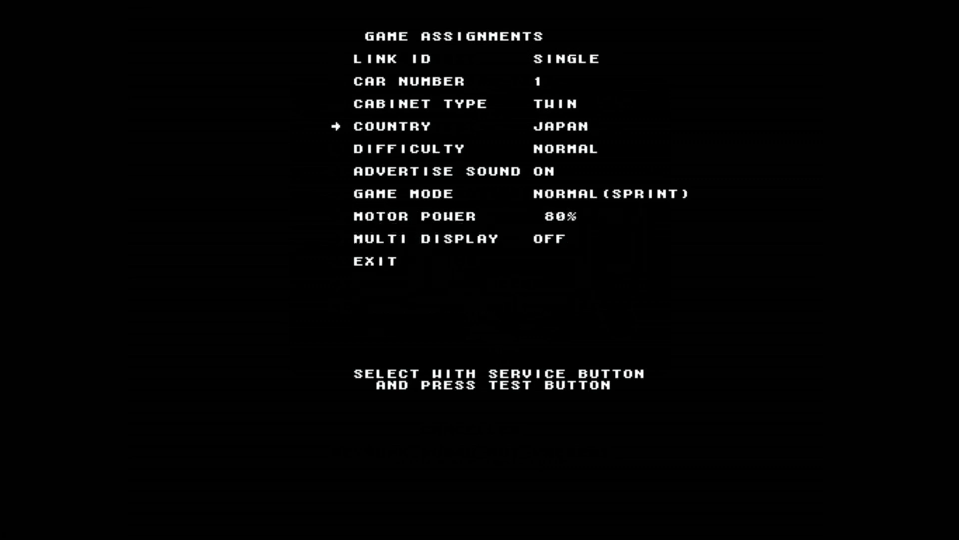
{"action": "key", "text": "F2"}
{"action": "key", "text": "9"}
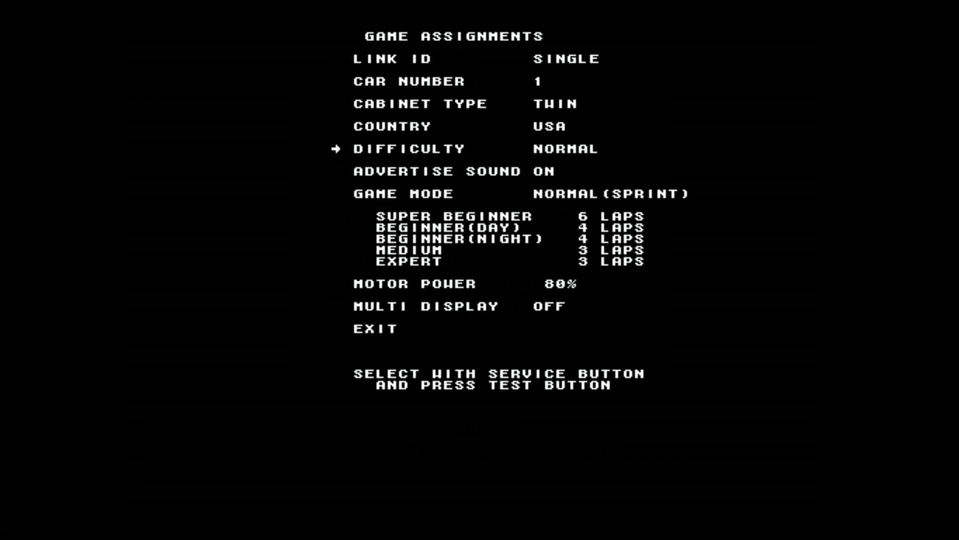
- Cycle through the available choices for the Difficulty setting
{"action": "key", "text": "F2"}
{"action": "key", "text": "F2"}
{"action": "key", "text": "F2"}
{"action": "key", "text": "F2"}
{"action": "key", "text": "F2"}
{"action": "key", "text": "F2"}
{"action": "key", "text": "F2"}
{"action": "key", "text": "F2"}
{"action": "key", "text": "F2"}
{"action": "key", "text": "F2"}
{"action": "key", "text": "F2"}
- Exit Game Assignments and return to the test menu
{"action": "key", "text": "9"}
{"action": "key", "text": "9"}
{"action": "key", "text": "9"}
{"action": "key", "text": "9"}
{"action": "key", "text": "9"}
{"action": "key", "text": "9"}
{"action": "key", "text": "9"}
{"action": "key", "text": "9"}
{"action": "key", "text": "9"}
{"action": "key", "text": "9"}
{"action": "key", "text": "F2"}
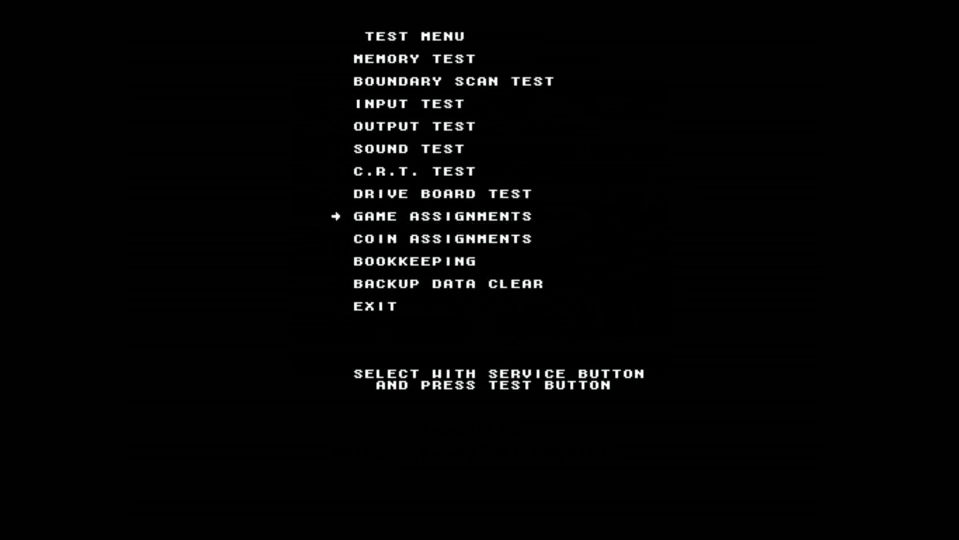
- Review the Coin Assignments page and return to the test menu
{"action": "key", "text": "9"}
{"action": "key", "text": "F2"}
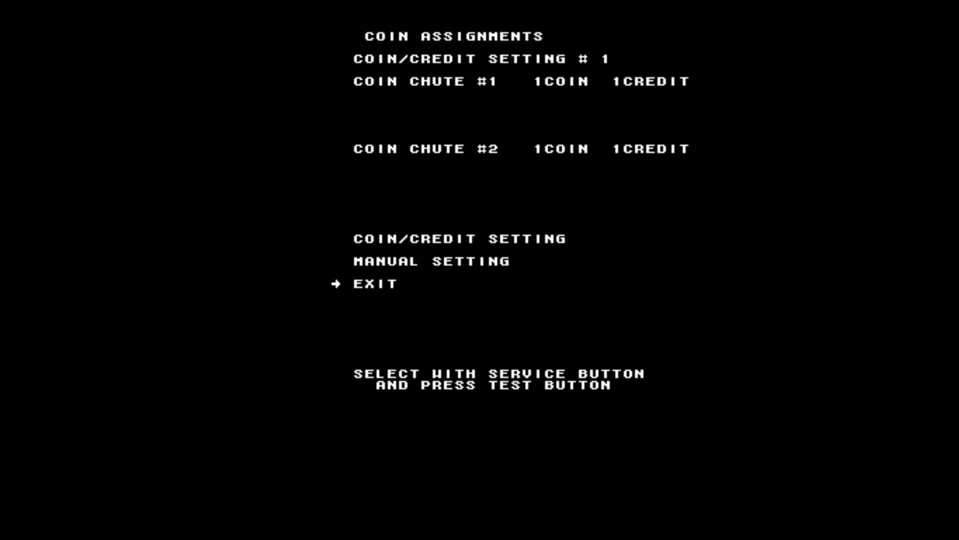
{"action": "key", "text": "F2"}
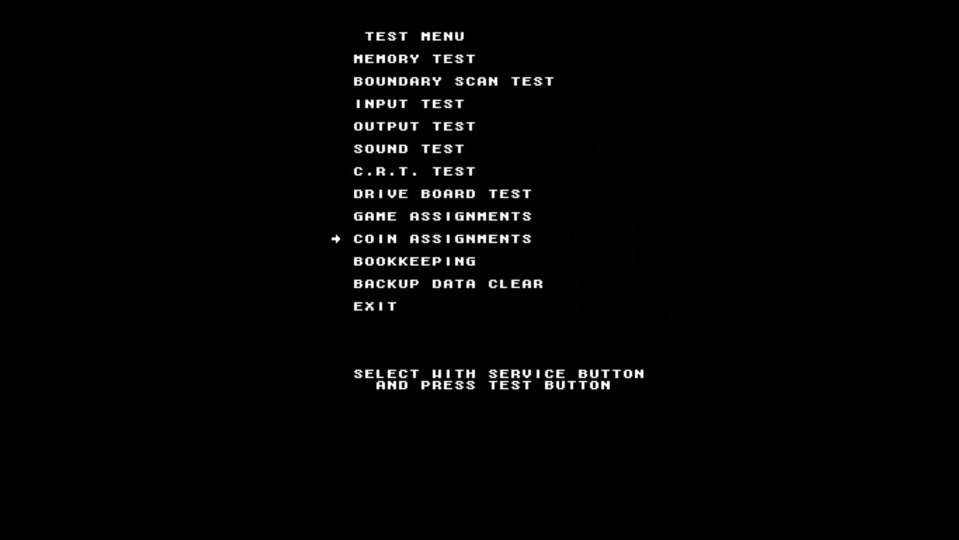
- Leave Scud Race's test menu and return to the Model 3 game list
{"action": "key", "text": "9"}
{"action": "key", "text": "9"}
{"action": "key", "text": "9"}
{"action": "key", "text": "9"}
{"action": "key", "text": "9"}
{"action": "key", "text": "9"}
{"action": "key", "text": "9"}
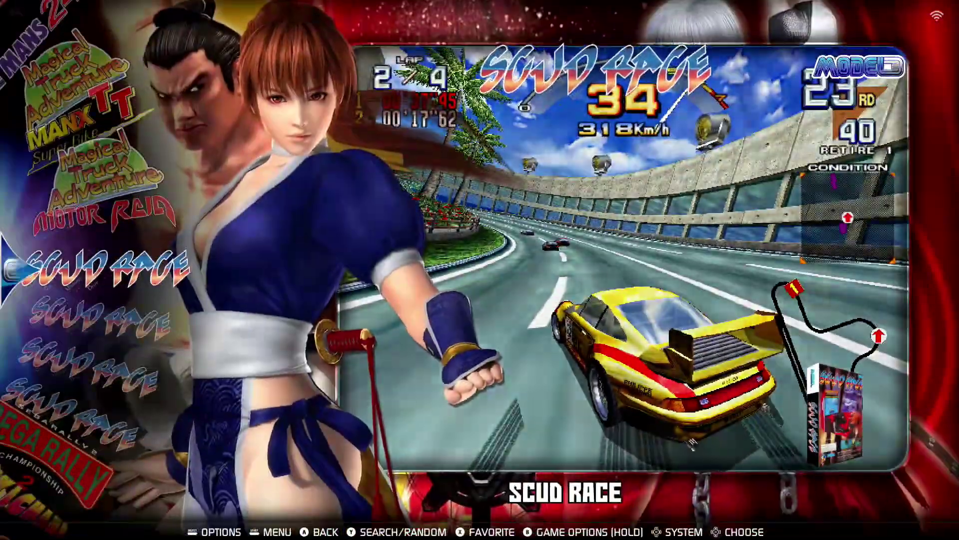
- Browse back up the Model 3 game list to Star Wars Trilogy Arcade
{"action": "key", "text": "Up"}
{"action": "key", "text": "Up"}
{"action": "key", "text": "Up"}
{"action": "key", "text": "Up"}
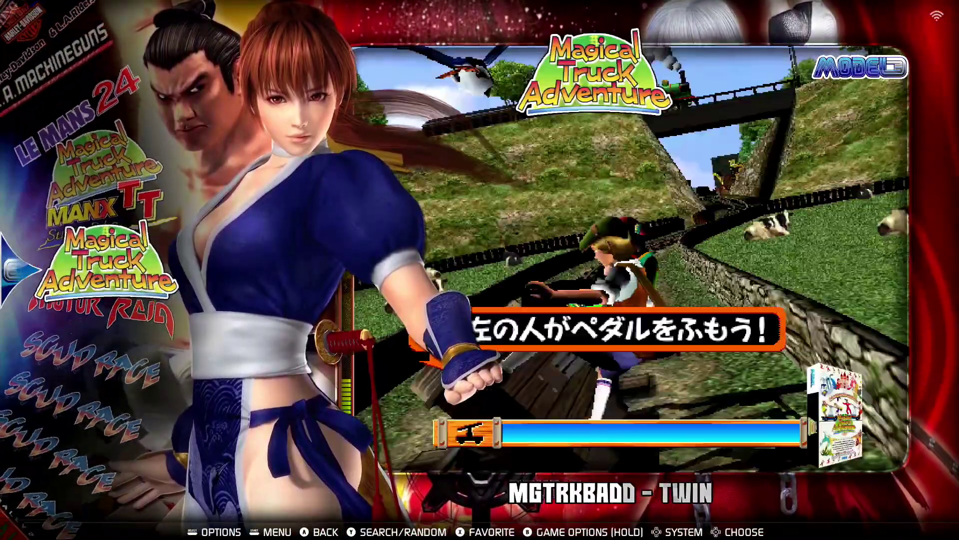
{"action": "key", "text": "Up"}
{"action": "key", "text": "Up"}
{"action": "key", "text": "Up"}
{"action": "key", "text": "Up"}
{"action": "key", "text": "Up"}
{"action": "key", "text": "Up"}
{"action": "key", "text": "Up"}
{"action": "key", "text": "Up"}
{"action": "key", "text": "Up"}
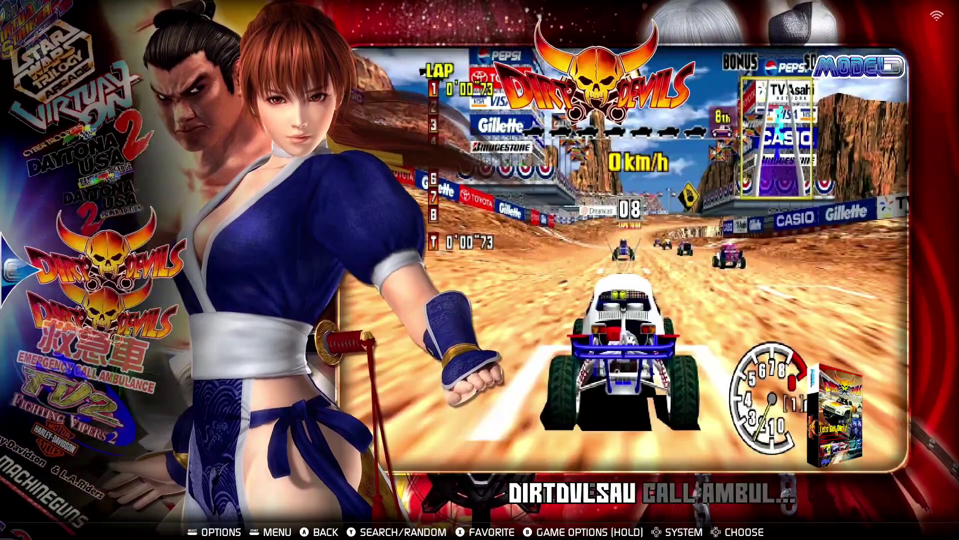
{"action": "key", "text": "Up"}
{"action": "key", "text": "Up"}
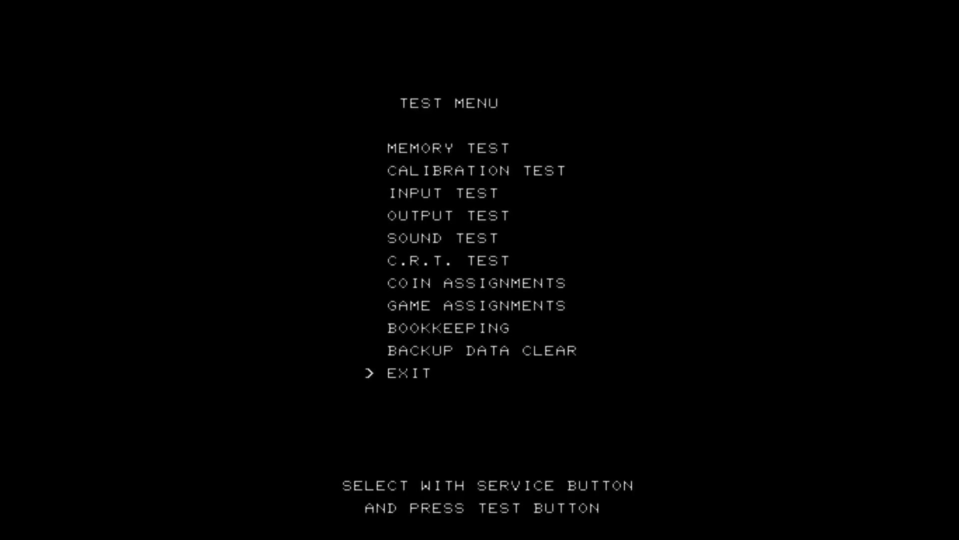
- Open the Calibration Test in the game's test menu
{"action": "key", "text": "9"}
{"action": "key", "text": "9"}
{"action": "key", "text": "F2"}
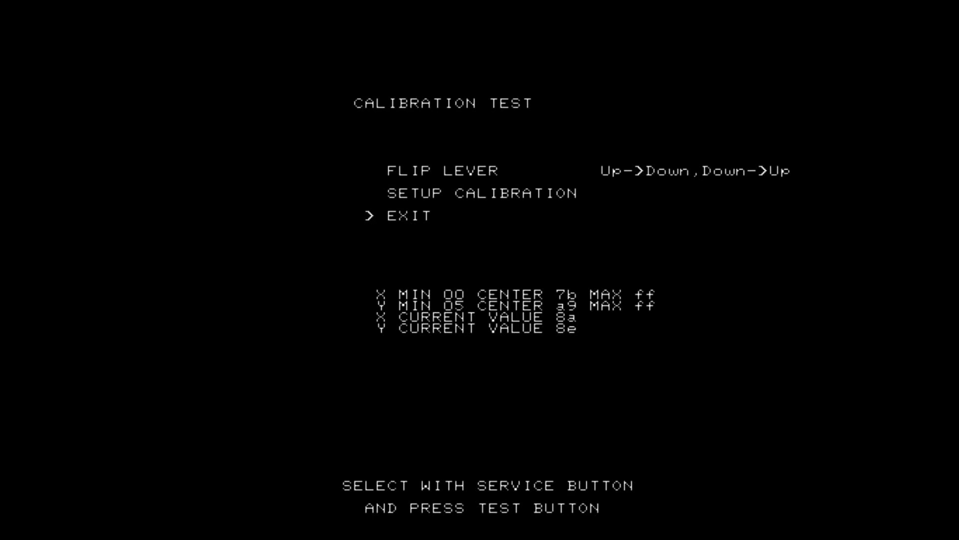
- Try the Flip Lever setting on Up->Up, Down->Down, and switch it back to Up->Down, Down->Up
{"action": "key", "text": "9"}
{"action": "key", "text": "F2"}
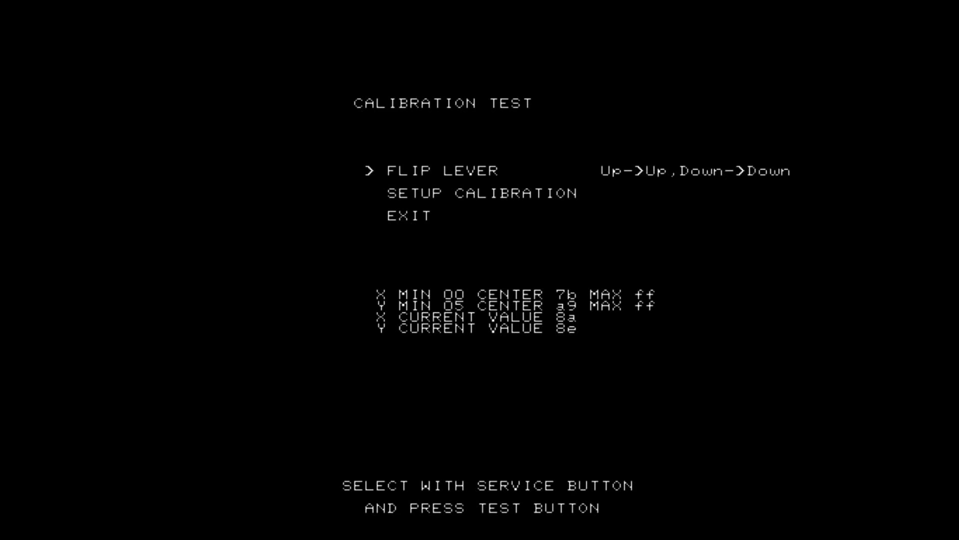
{"action": "key", "text": "F2"}
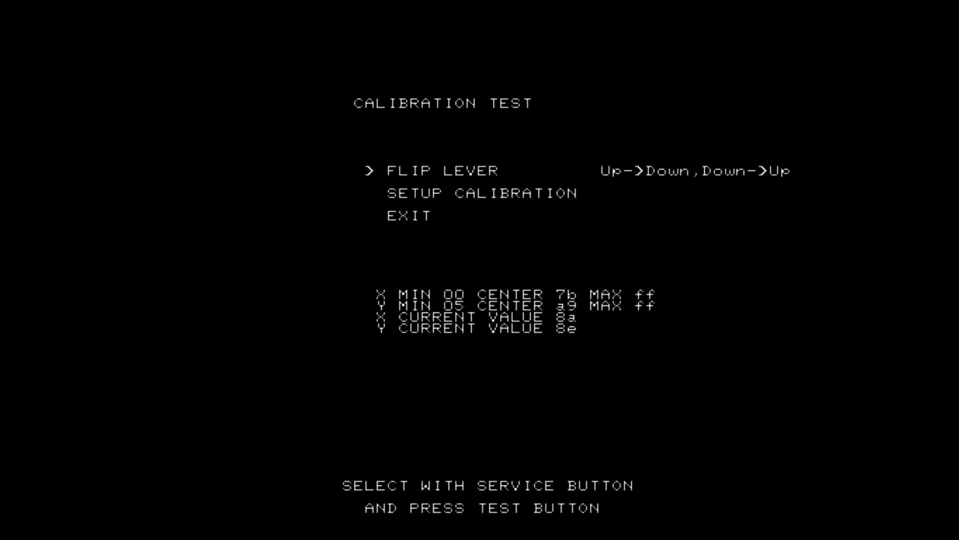
- Start Setup Calibration and record the controller's center position
{"action": "key", "text": "9"}
{"action": "key", "text": "F2"}
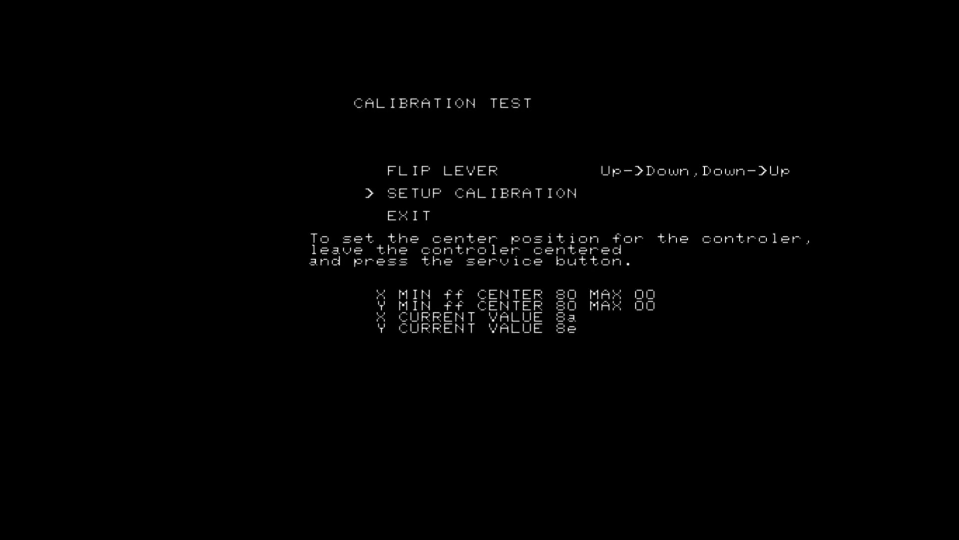
{"action": "key", "text": "Right"}
{"action": "key", "text": "Up"}
{"action": "key", "text": "Right"}
{"action": "key", "text": "Left"}
{"action": "key", "text": "9"}
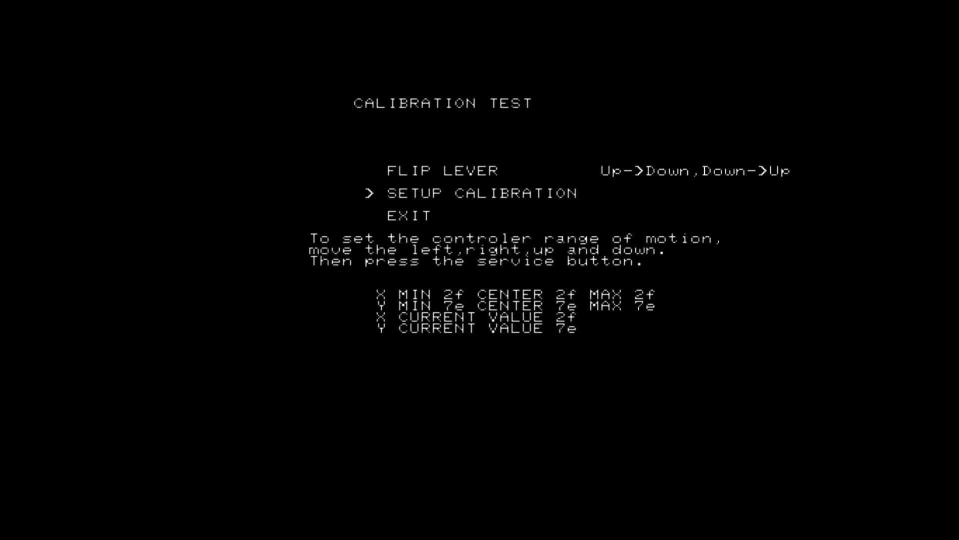
- Set the controller's range of motion by moving it fully left, right, up and down
{"action": "key", "text": "Right"}
{"action": "key", "text": "Down"}
{"action": "key", "text": "Left"}
{"action": "key", "text": "Up"}
{"action": "key", "text": "Right"}
{"action": "key", "text": "Left"}
{"action": "key", "text": "Right"}
{"action": "key", "text": "Down"}
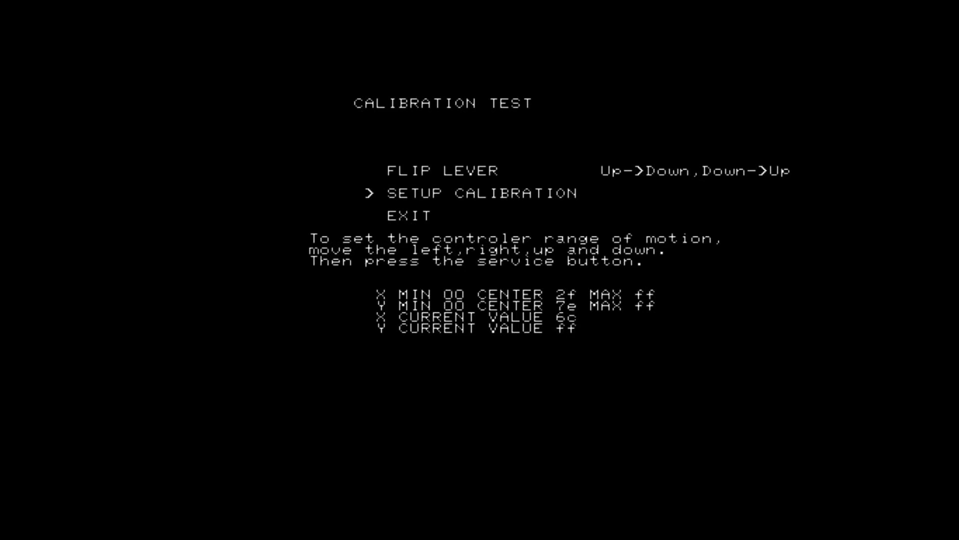
{"action": "key", "text": "Up"}
{"action": "key", "text": "Left"}
{"action": "key", "text": "Down"}
{"action": "key", "text": "Right"}
{"action": "key", "text": "Left"}
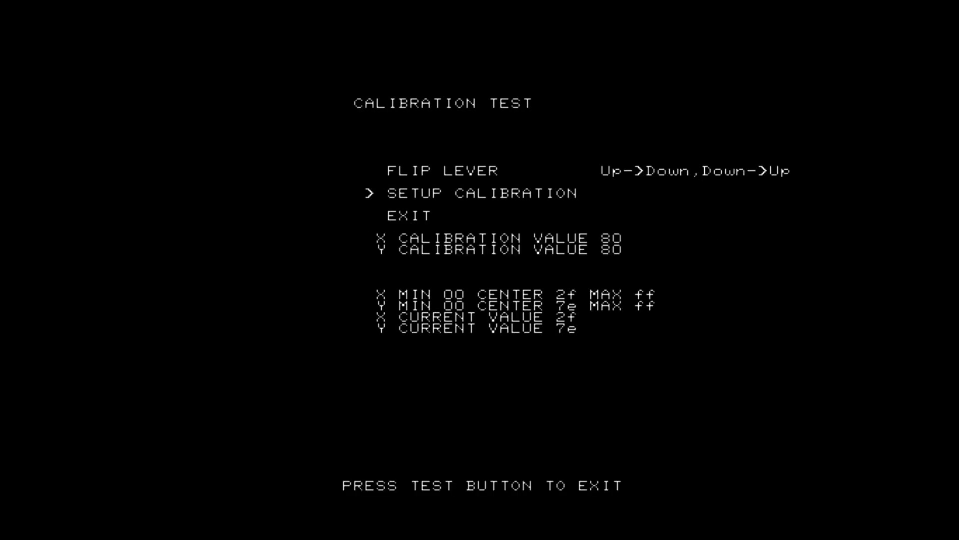
- Exit the Calibration Test and return to the test menu
{"action": "key", "text": "9"}
{"action": "key", "text": "9"}
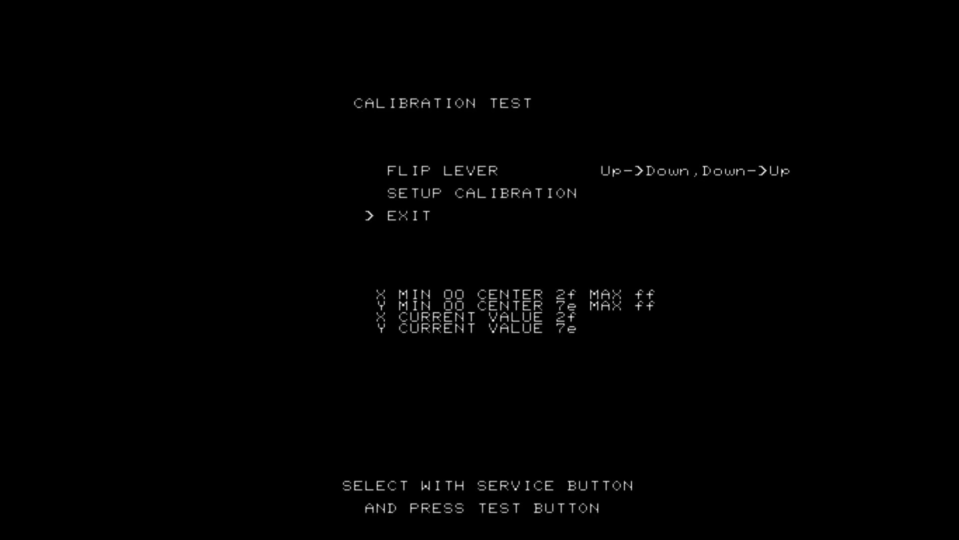
{"action": "key", "text": "F2"}
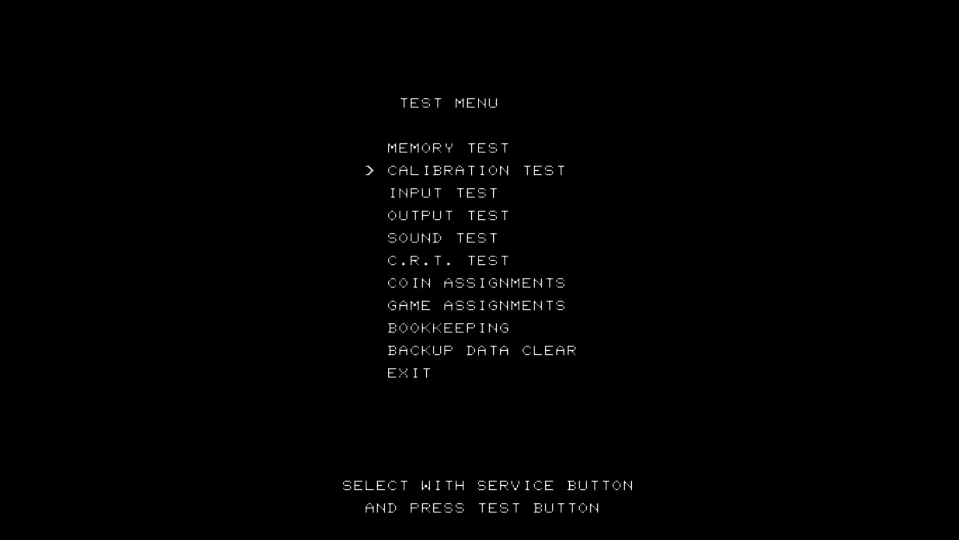
- Move to the test menu's Exit entry and quit Star Wars Trilogy Arcade back to the game list
{"action": "key", "text": "9"}
{"action": "key", "text": "9"}
{"action": "key", "text": "9"}
{"action": "key", "text": "9"}
{"action": "key", "text": "9"}
{"action": "key", "text": "9"}
{"action": "key", "text": "9"}
{"action": "key", "text": "9"}
{"action": "key", "text": "9"}
{"action": "key", "text": "Escape"}
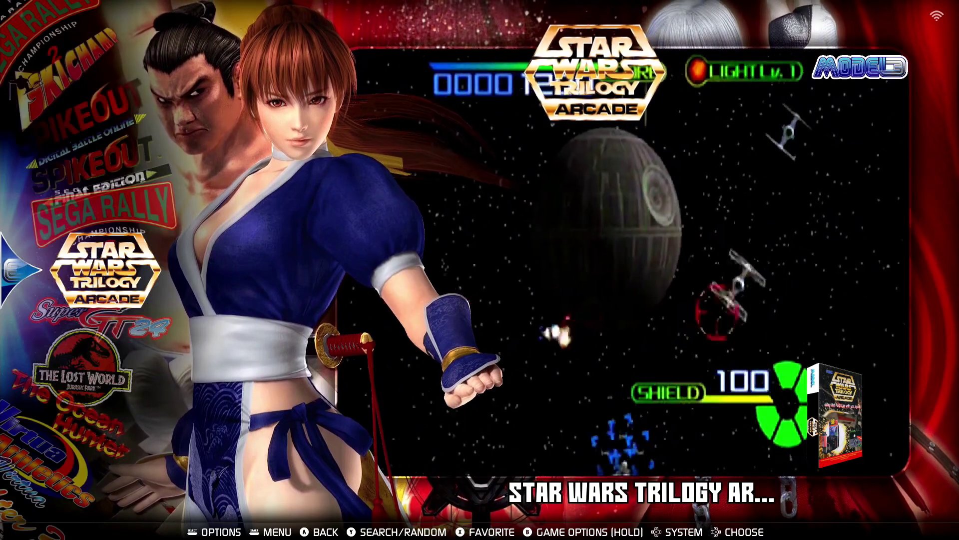
- View the metadata of Virtual On 2: Oratorio Tangram to check its ROM file name, and return to the game list
{"action": "key", "text": "Down"}
{"action": "key", "text": "Down"}
{"action": "key", "text": "Down"}
{"action": "key", "text": "Down"}
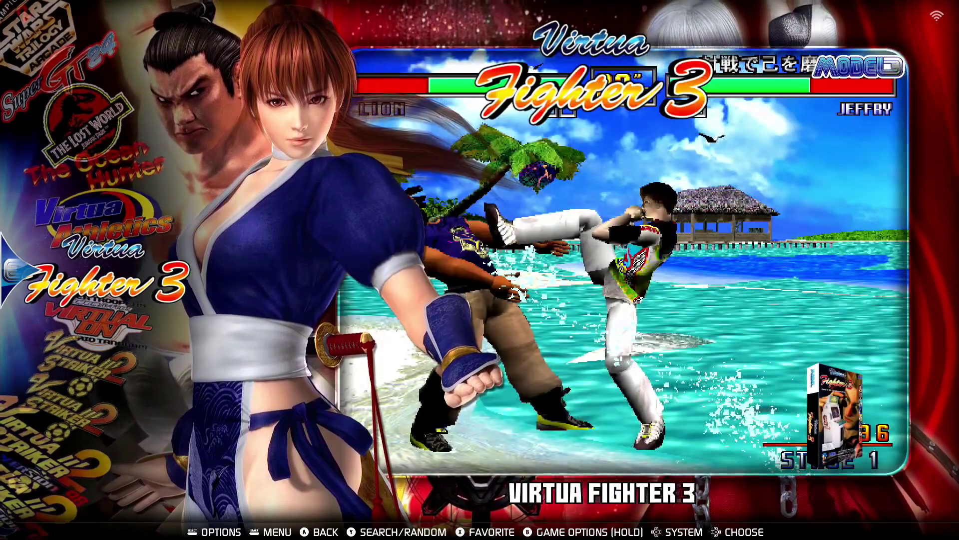
{"action": "key", "text": "Down"}
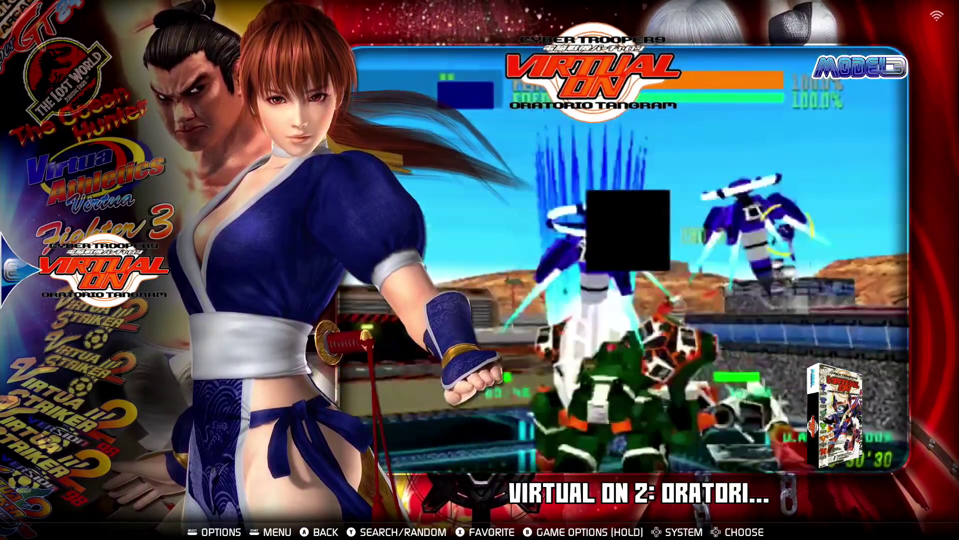
{"action": "key", "text": "Return"}
{"action": "key", "text": "Up"}
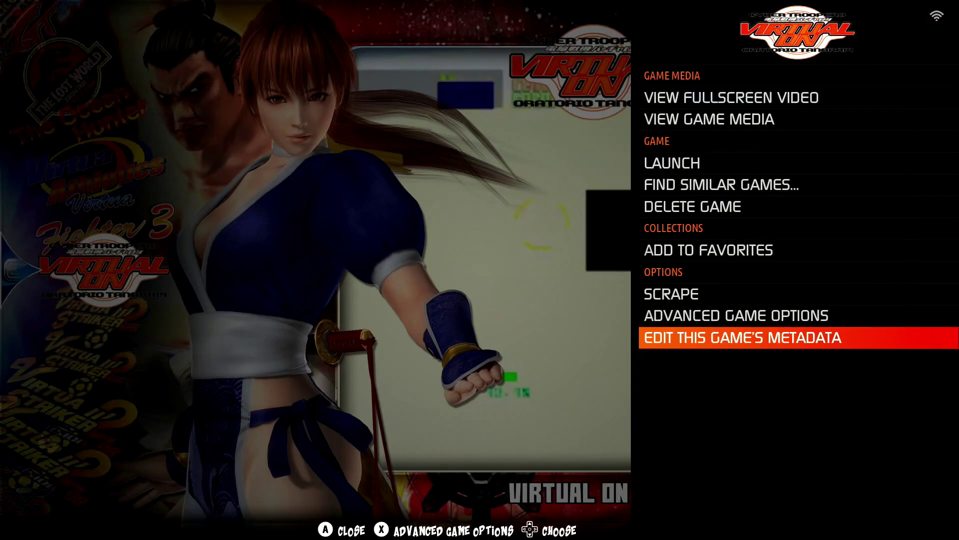
{"action": "key", "text": "Return"}
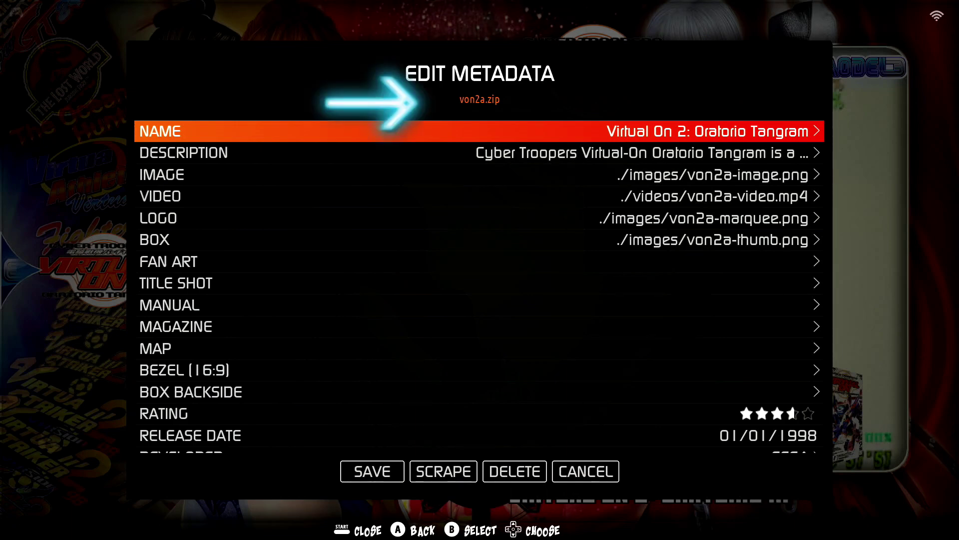
{"action": "key", "text": "Escape"}
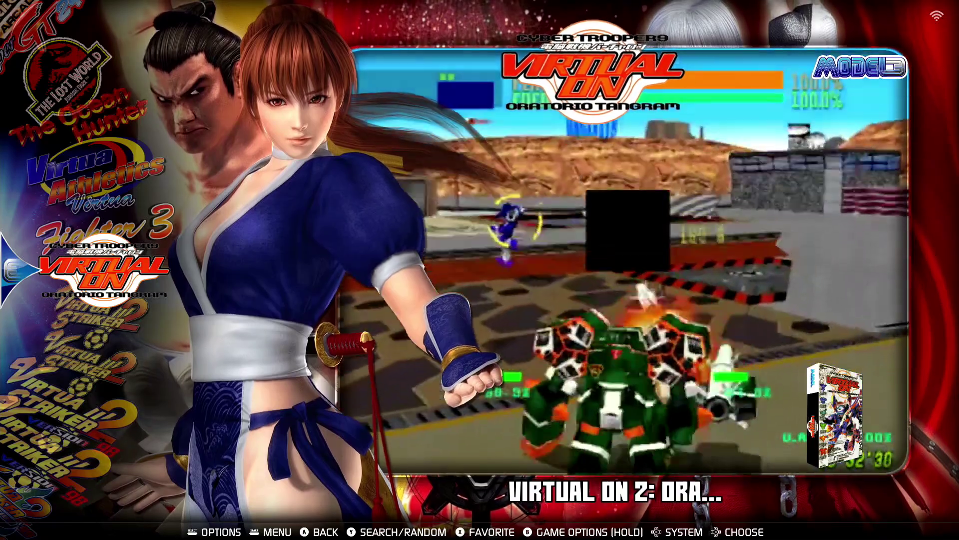